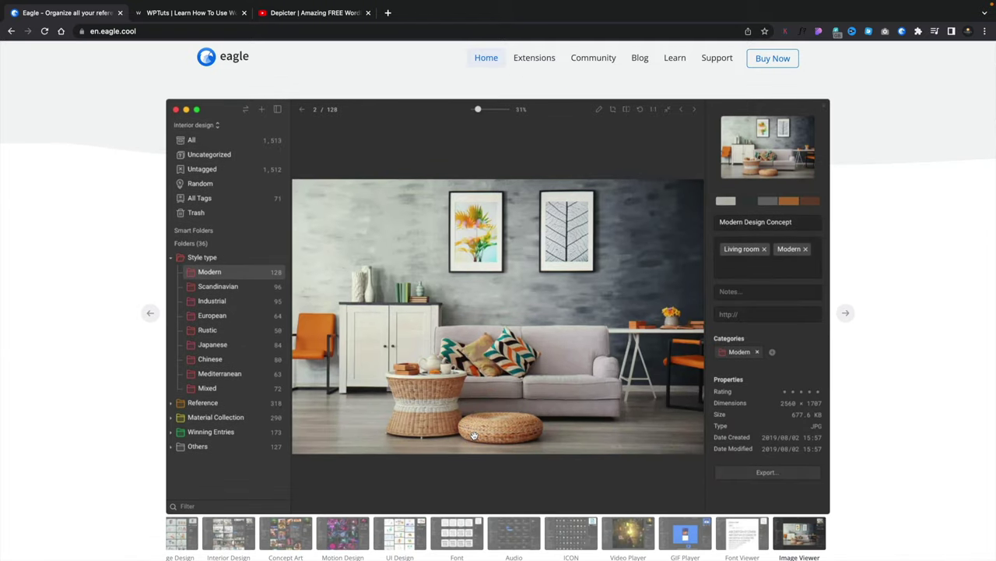
Step: Preview the Interior Design and Package Design sample libraries in the homepage gallery
scroll(474, 435, "down", 1)
left_click(227, 518)
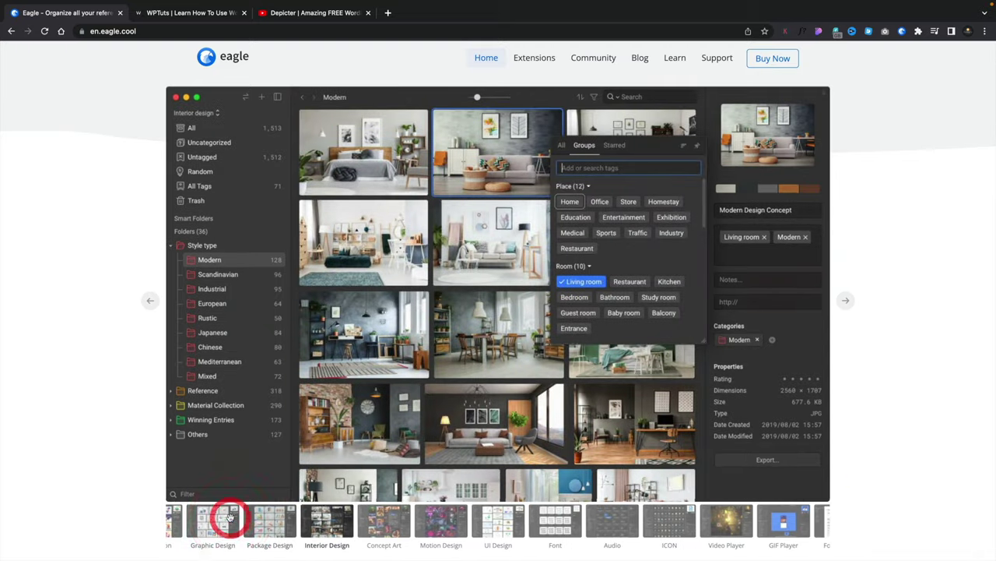
left_click(287, 518)
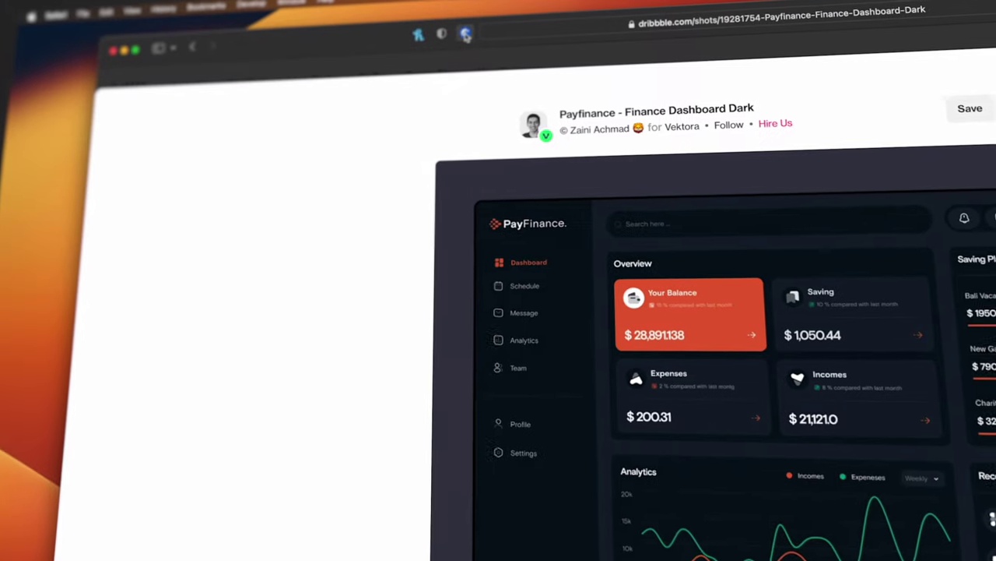
Step: Start an area capture of the Payfinance dashboard page on Dribbble with the Eagle browser extension
left_click(466, 35)
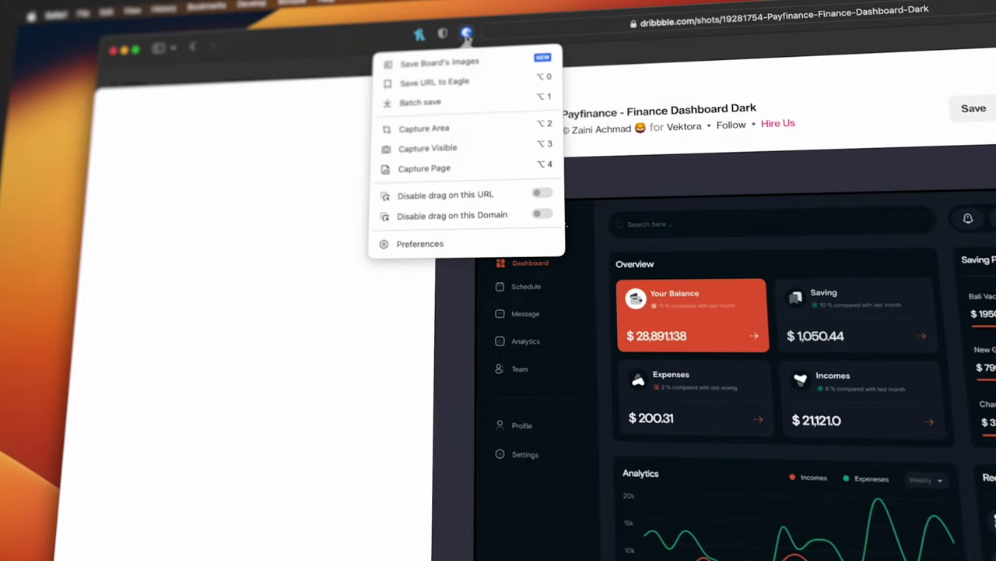
left_click(463, 132)
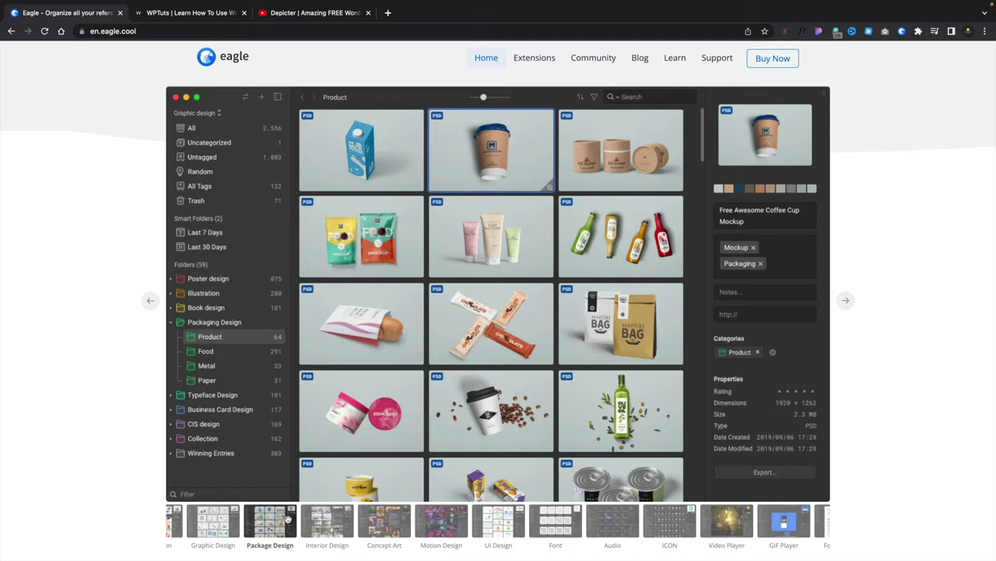
Step: Examine the homepage's design research features, from Browser Extension and Video Bookmark to Screenshot, Drag & drop and Clipboard, and open the purchase page
scroll(288, 518, "down", 10)
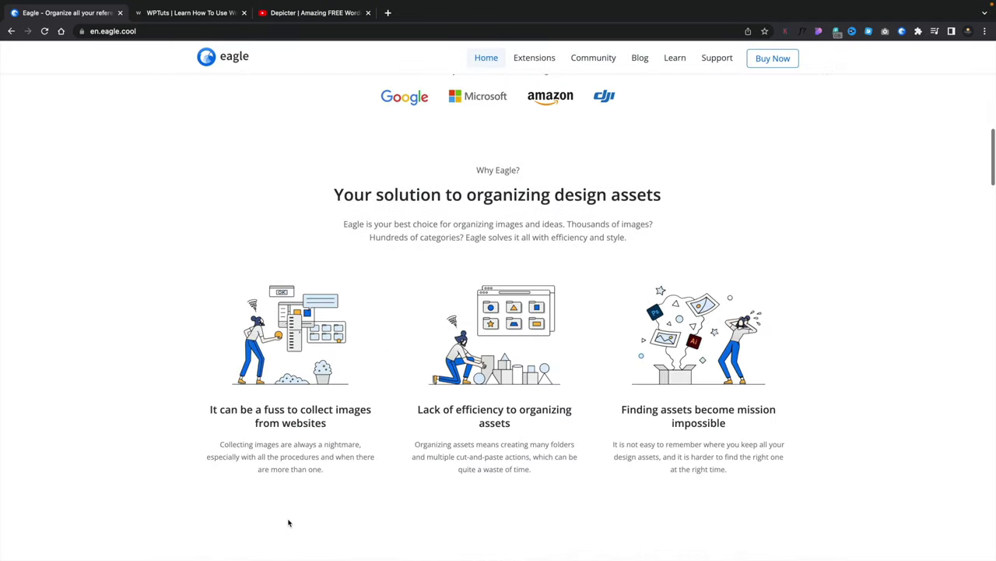
scroll(287, 523, "down", 3)
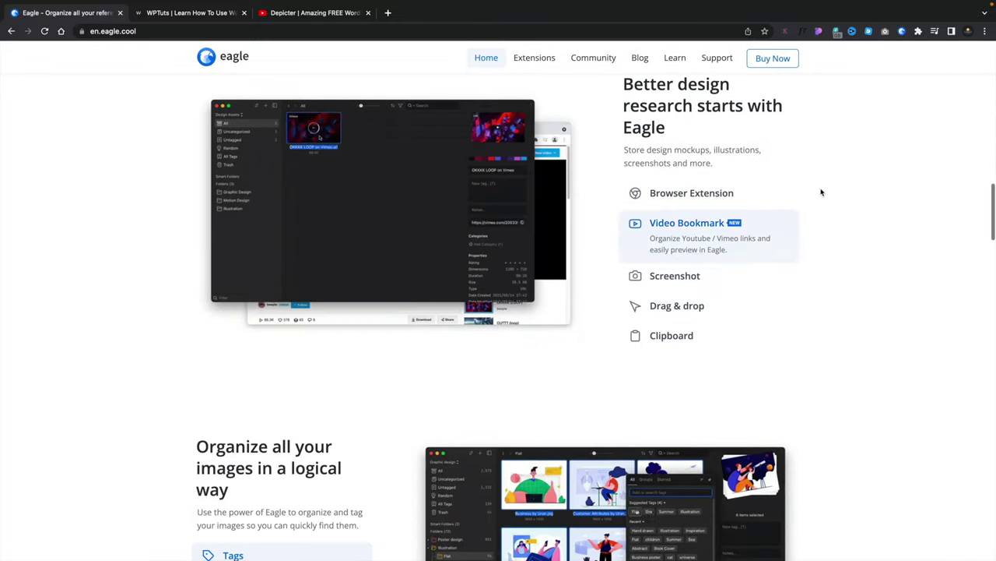
left_click(721, 193)
left_click(721, 193)
left_click(702, 240)
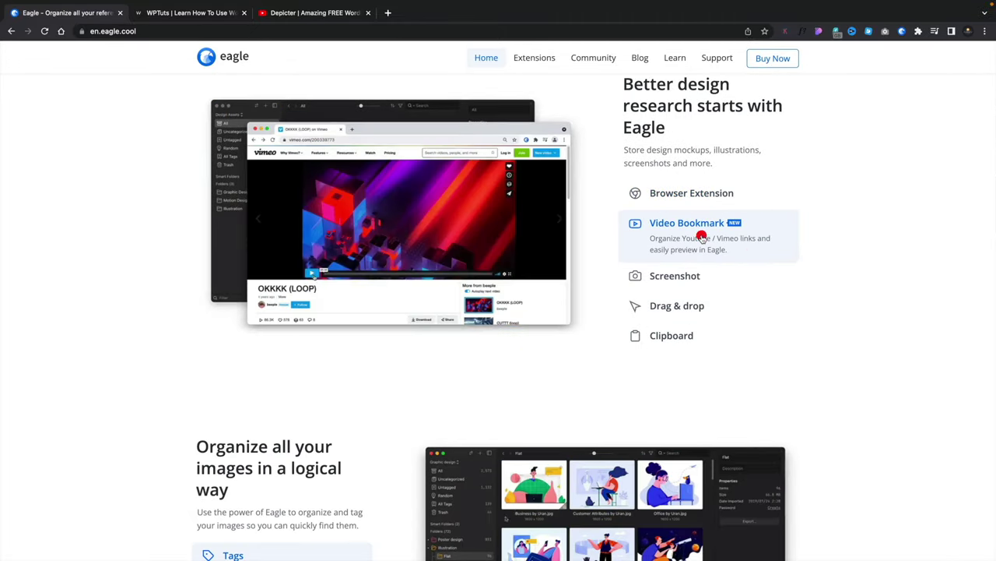
left_click(698, 274)
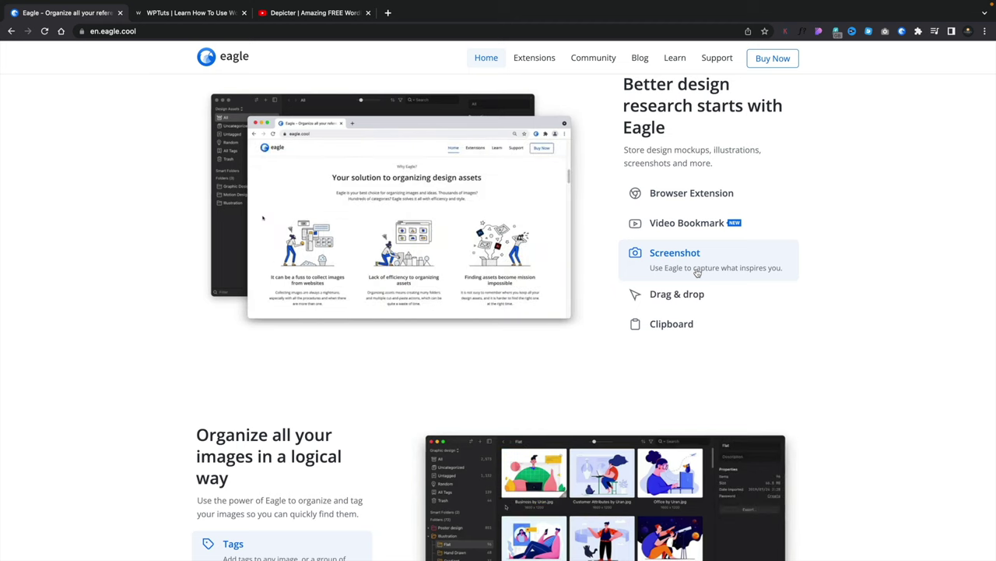
left_click(692, 292)
left_click(690, 324)
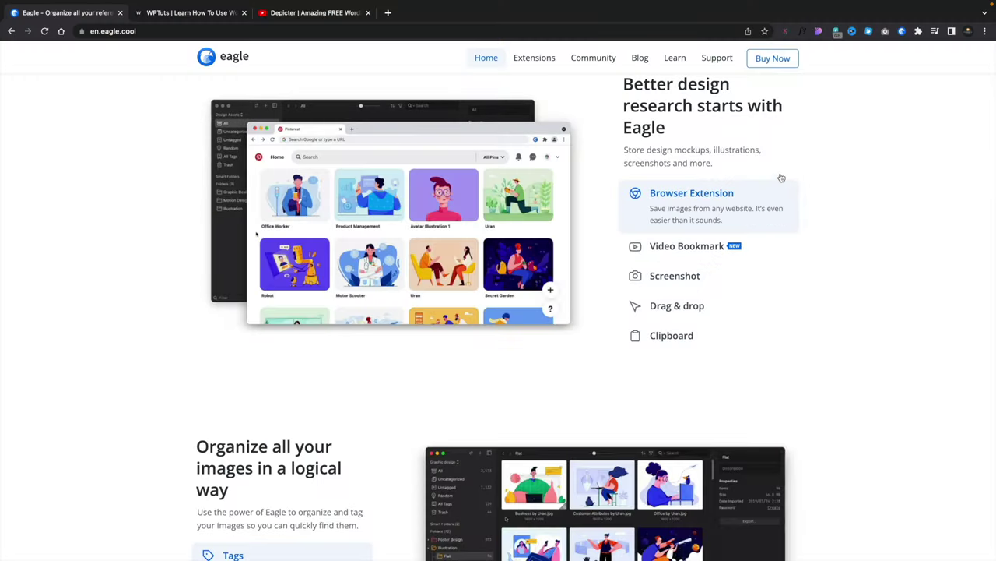
left_click(777, 59)
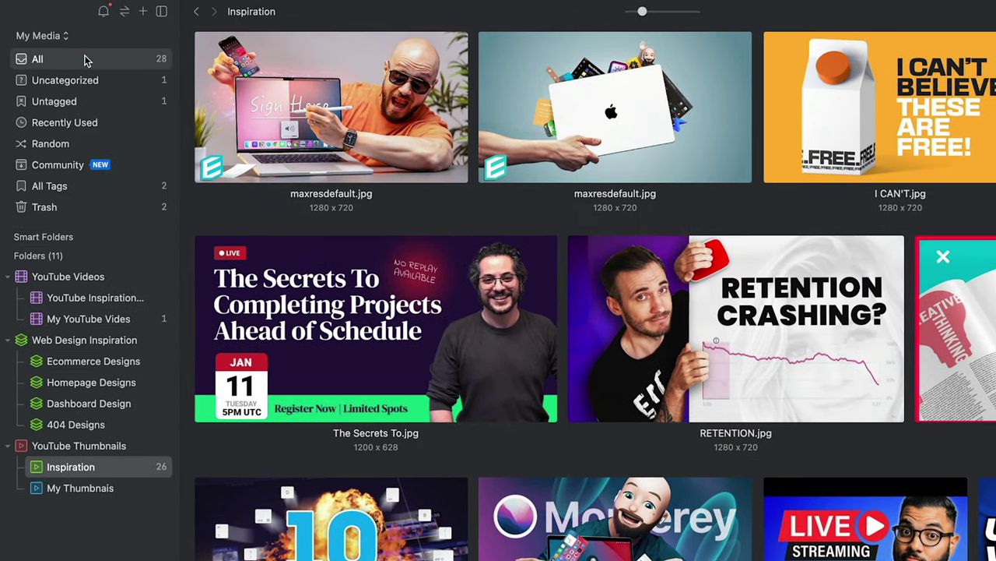
Step: Move the uncategorized screenshot into the My Thumbnais folder, open that folder and enlarge the screenshot's thumbnail
left_click(86, 61)
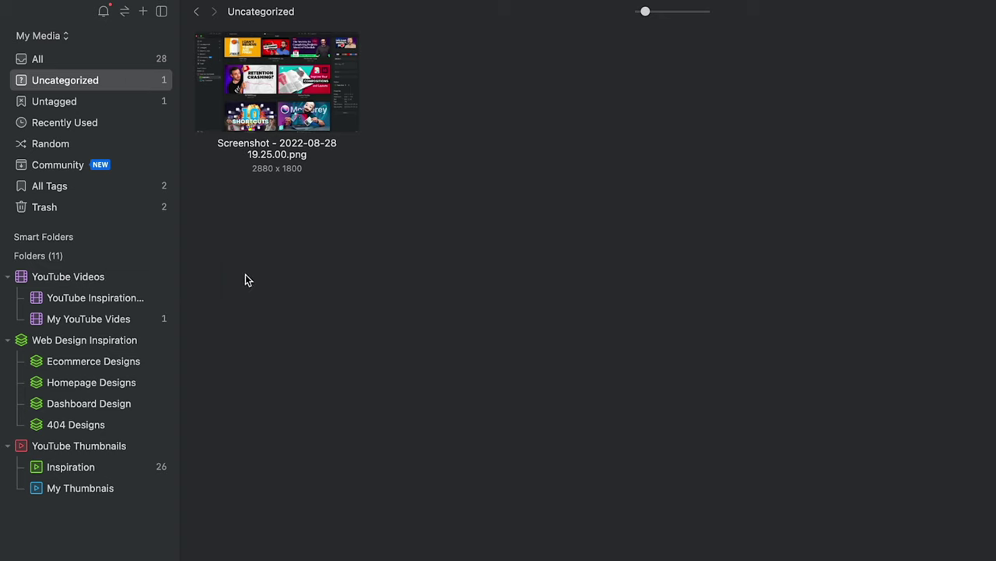
left_click_drag(298, 59, 58, 490)
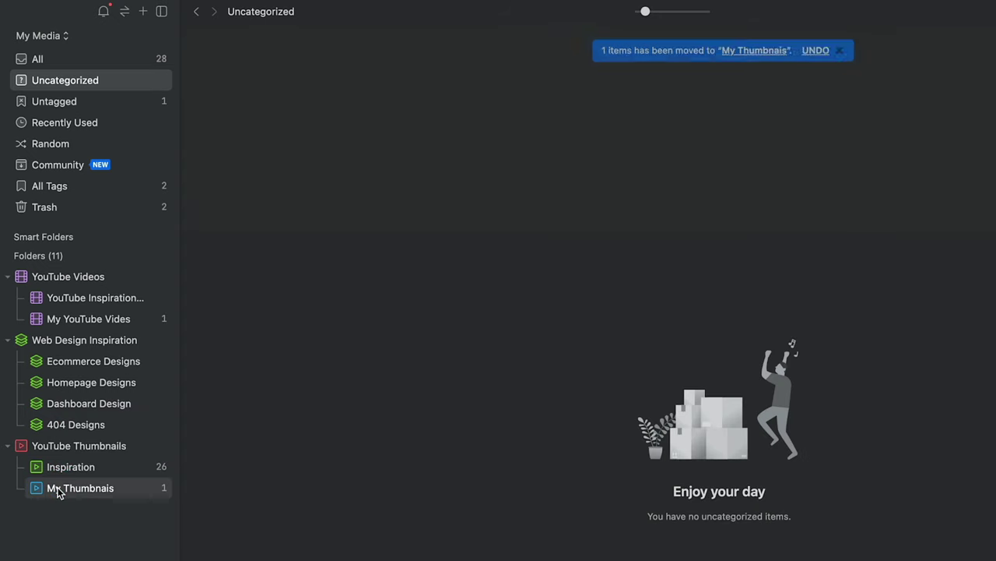
left_click(58, 491)
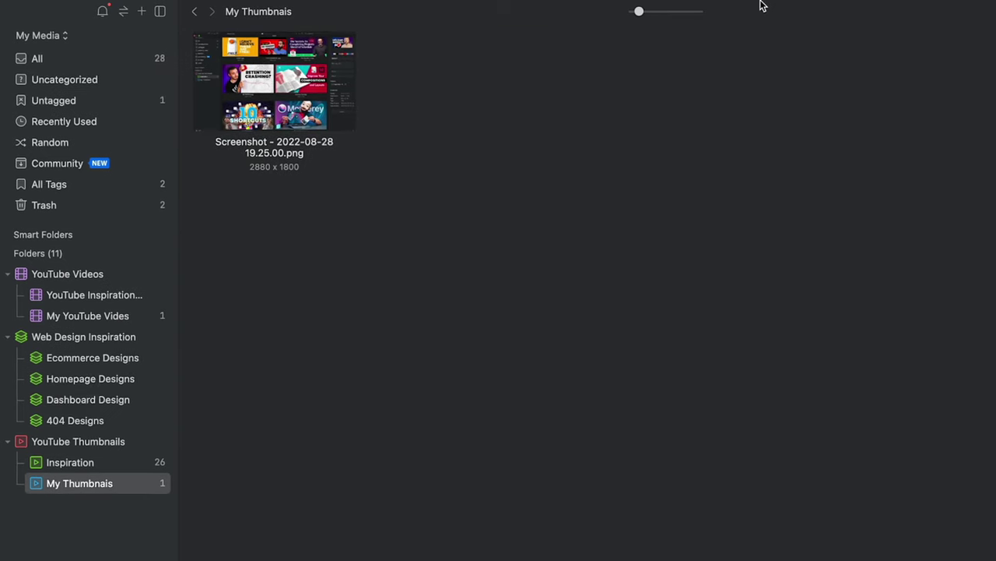
left_click_drag(646, 11, 662, 14)
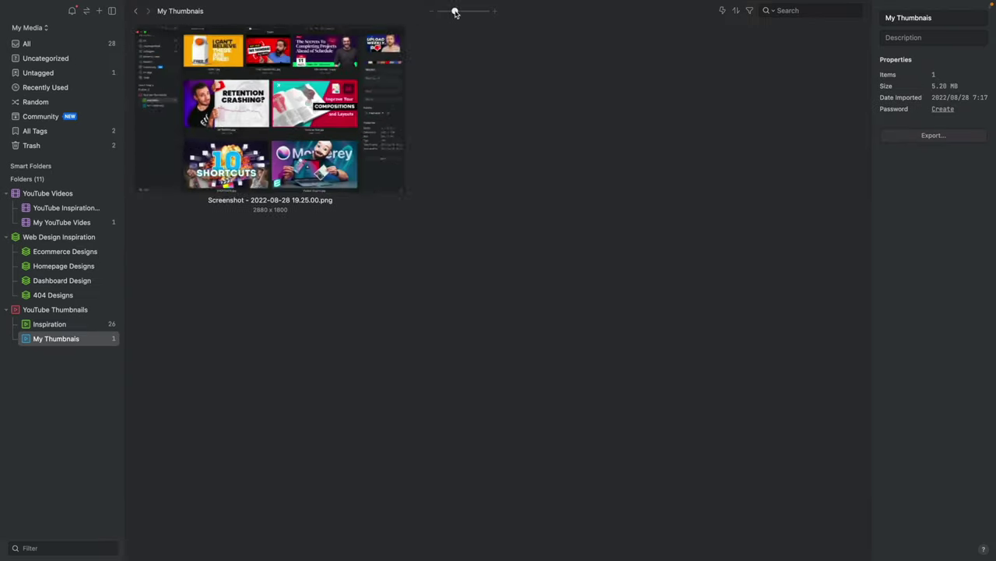
left_click_drag(455, 13, 468, 12)
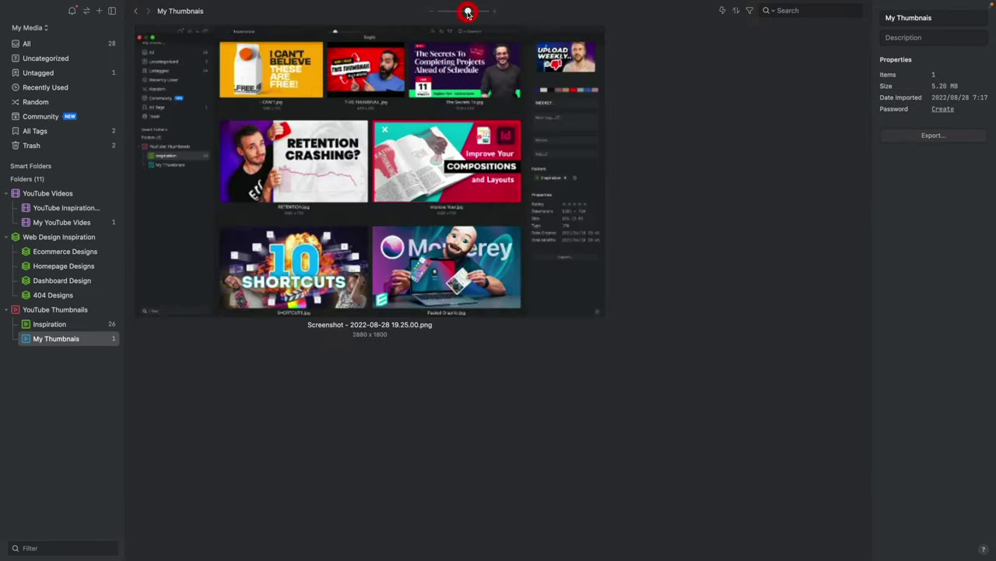
Step: Select the screenshot in My Thumbnais and open its tags and notes fields
left_click(386, 132)
left_click(970, 160)
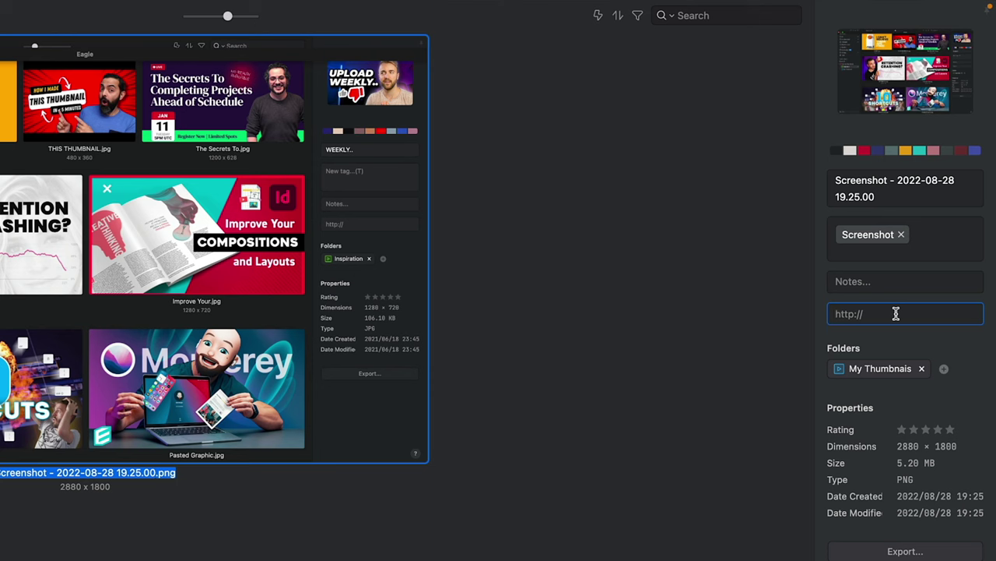
left_click(889, 281)
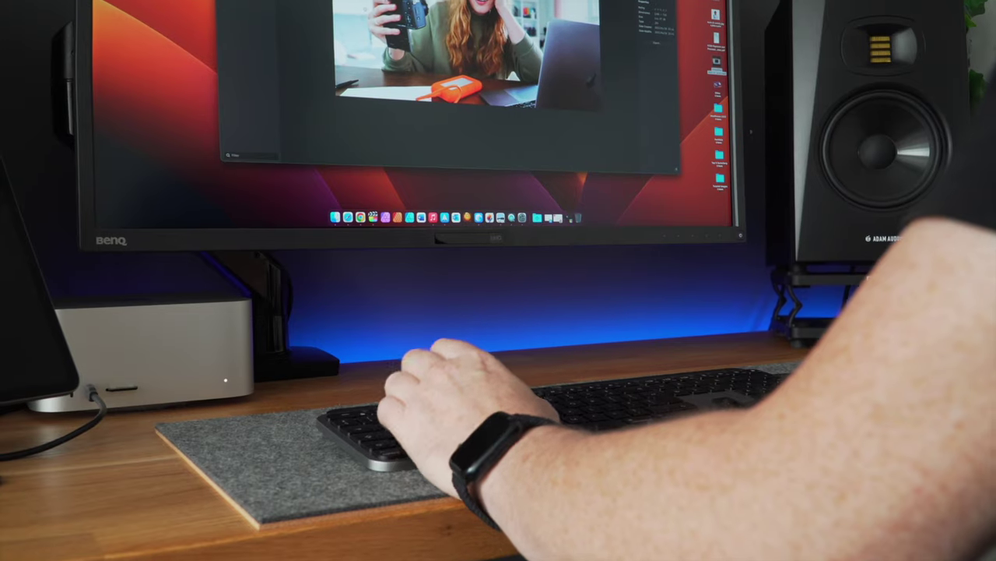
key("space")
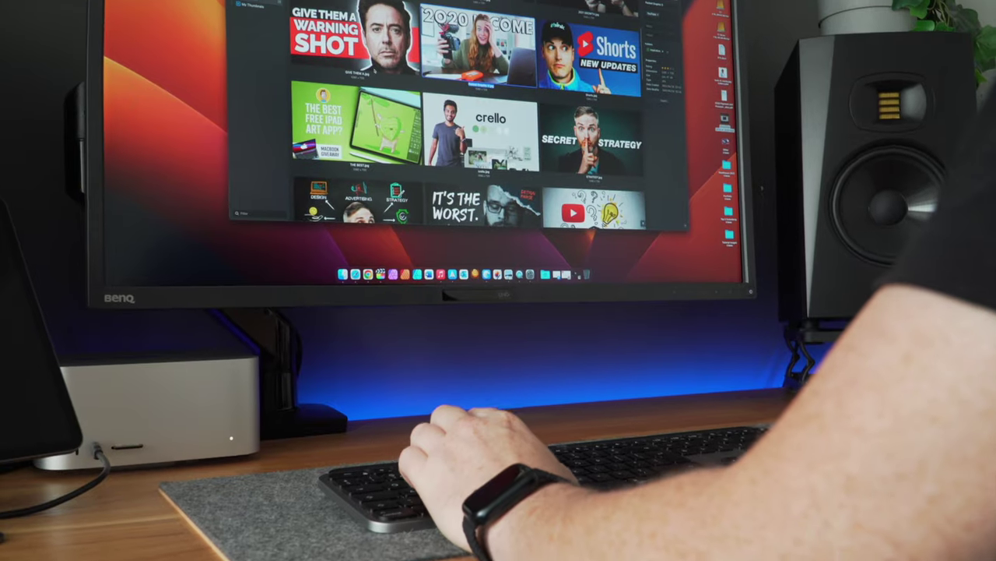
key("Up")
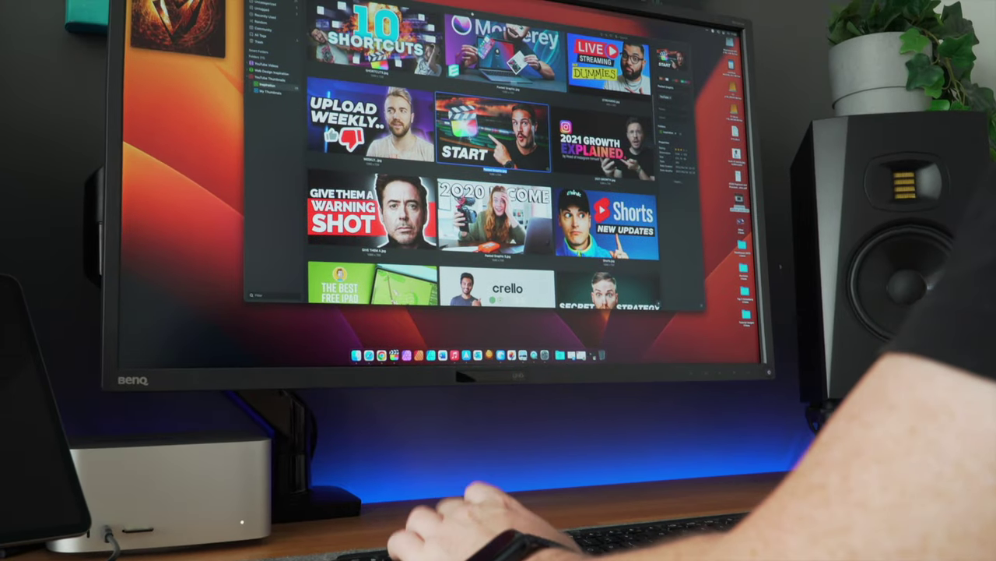
key("Up")
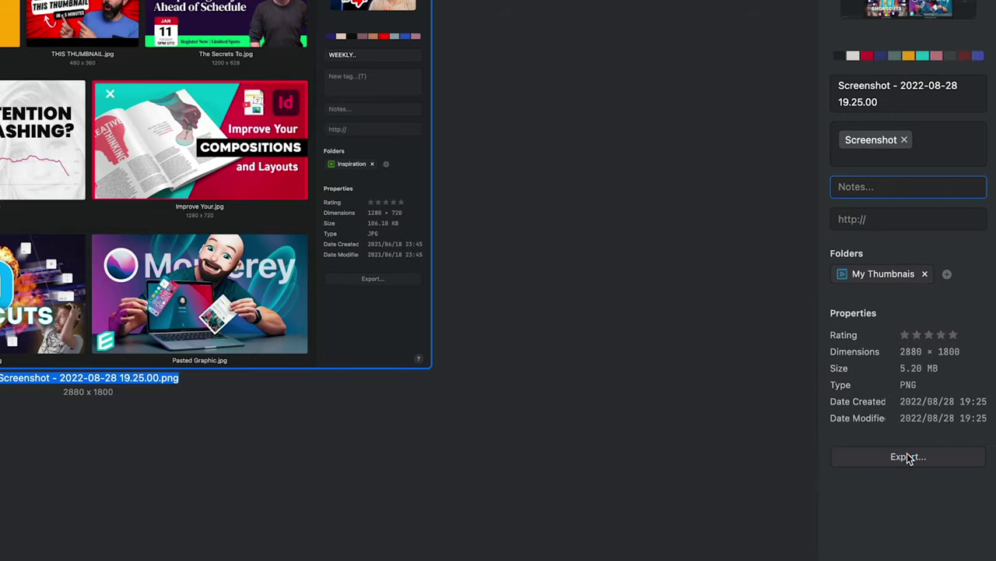
Step: Open the specified format/dimension export settings for the screenshot and view the available file types
left_click(912, 458)
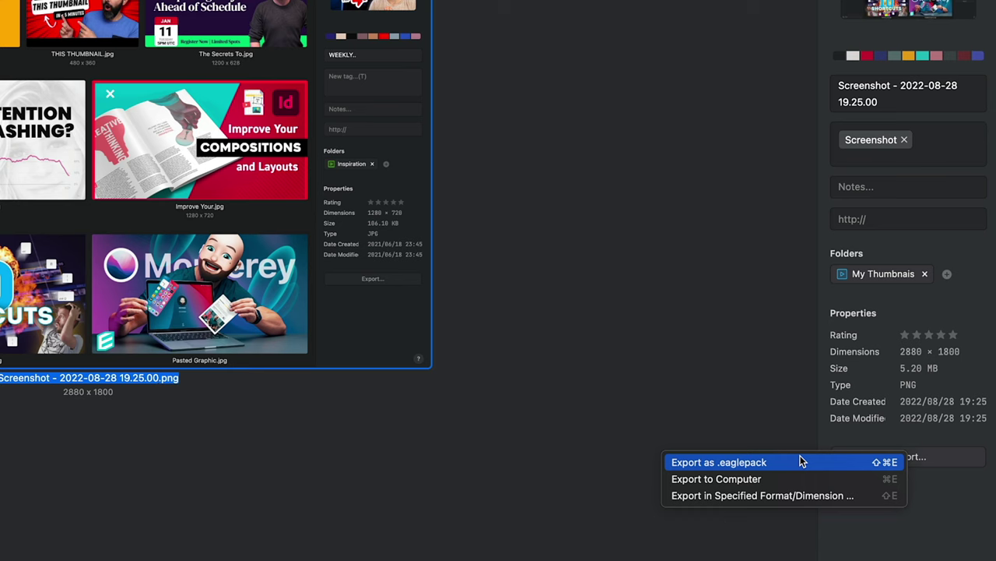
left_click(791, 496)
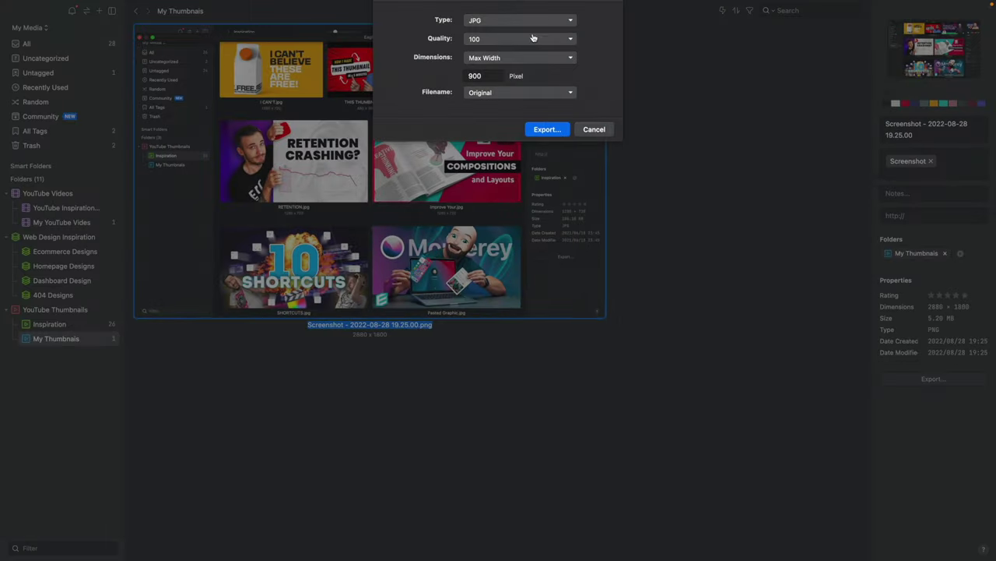
left_click(536, 24)
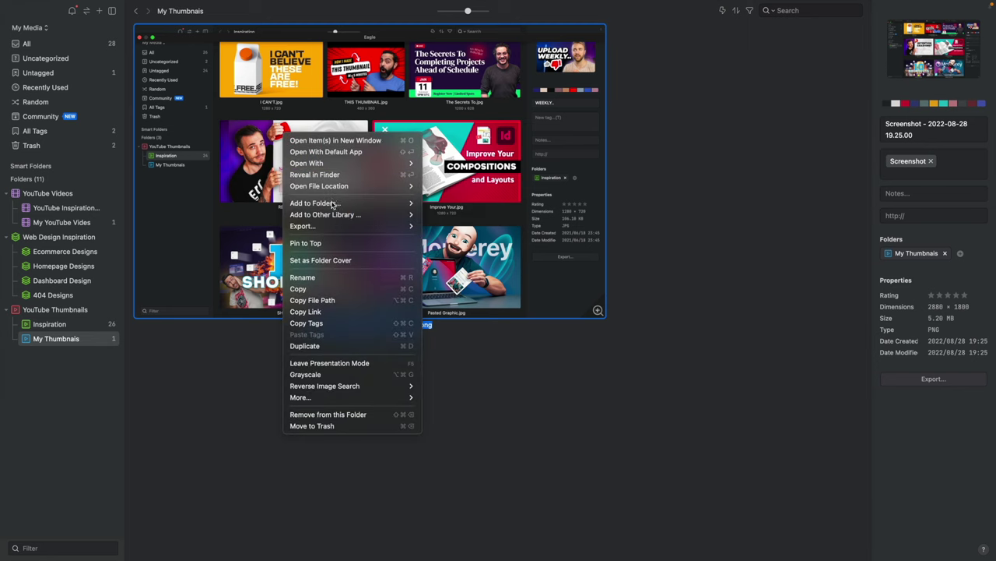
Step: View the folders that the screenshot can be added to, without choosing one
mouse_move(333, 204)
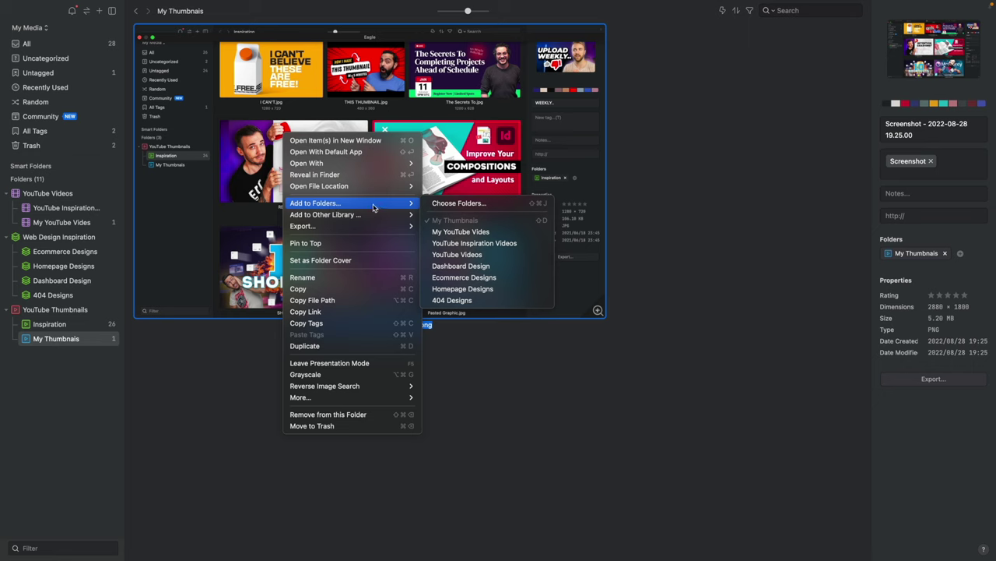
left_click(653, 181)
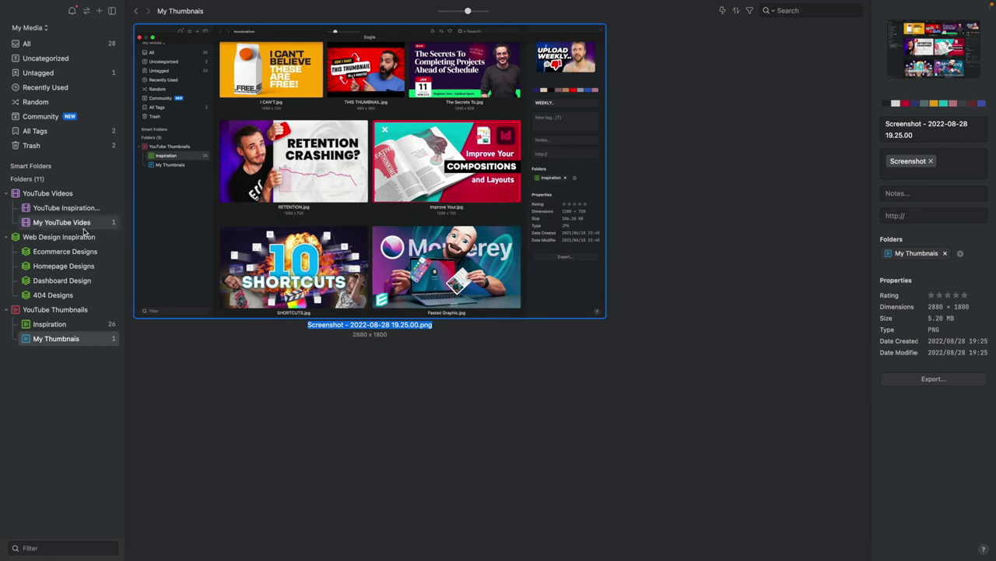
Step: Open the Inspiration folder under YouTube Thumbnails and browse its images
left_click(74, 310)
left_click(56, 324)
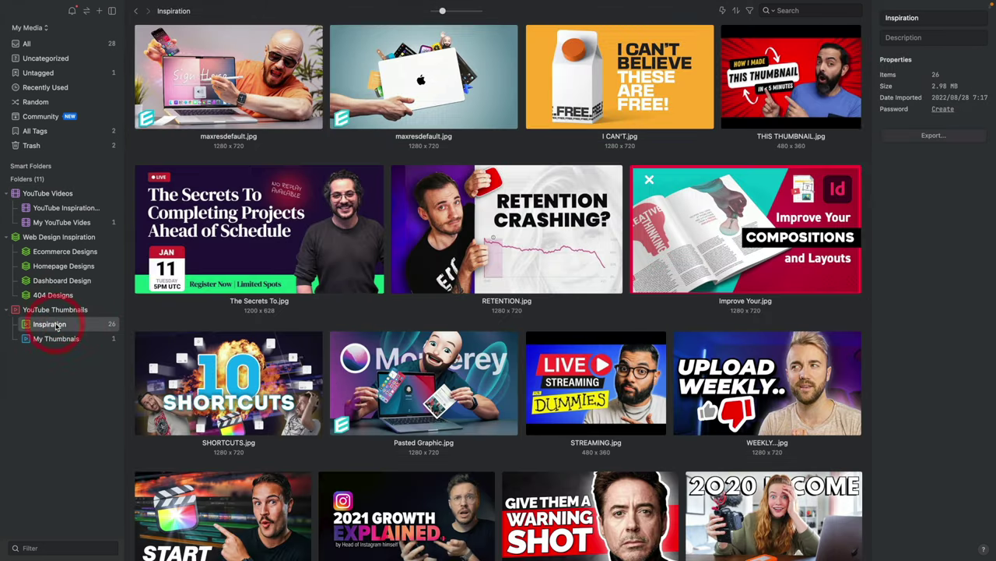
scroll(413, 432, "down", 6)
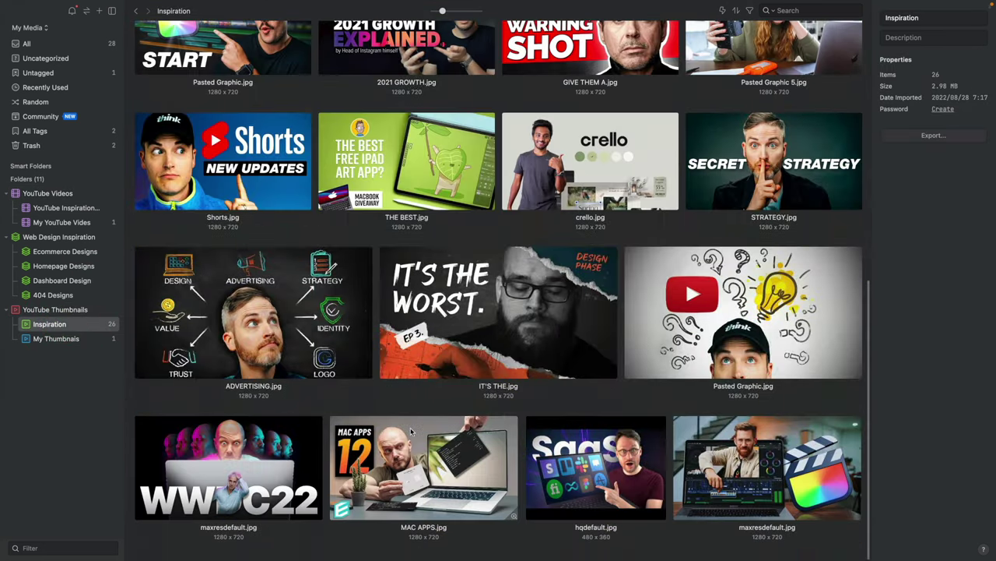
scroll(413, 433, "up", 5)
scroll(412, 432, "up", 2)
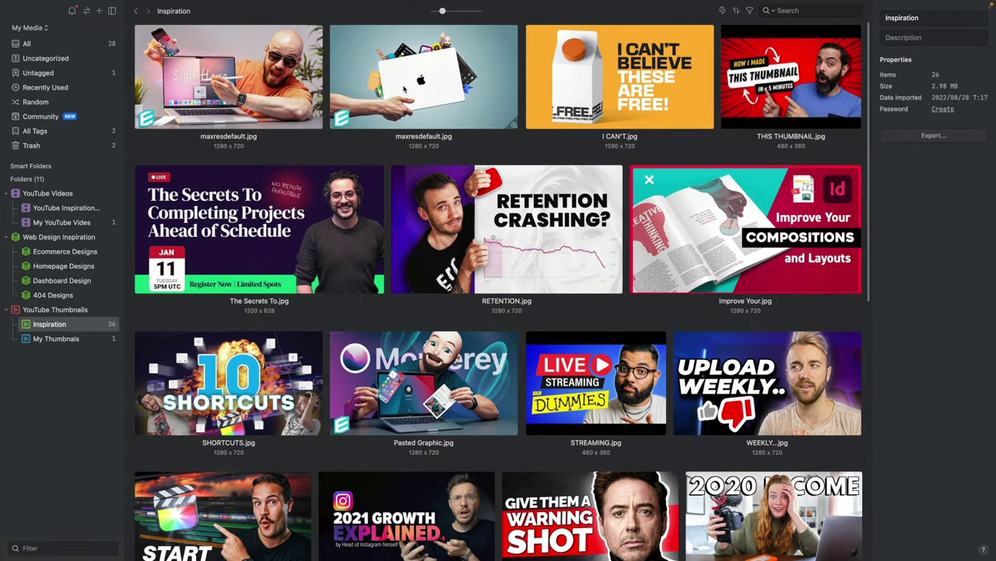
Step: Select the first maxresdefault.jpg thumbnail and find items similar to its #cfb9ba palette color
left_click(249, 86)
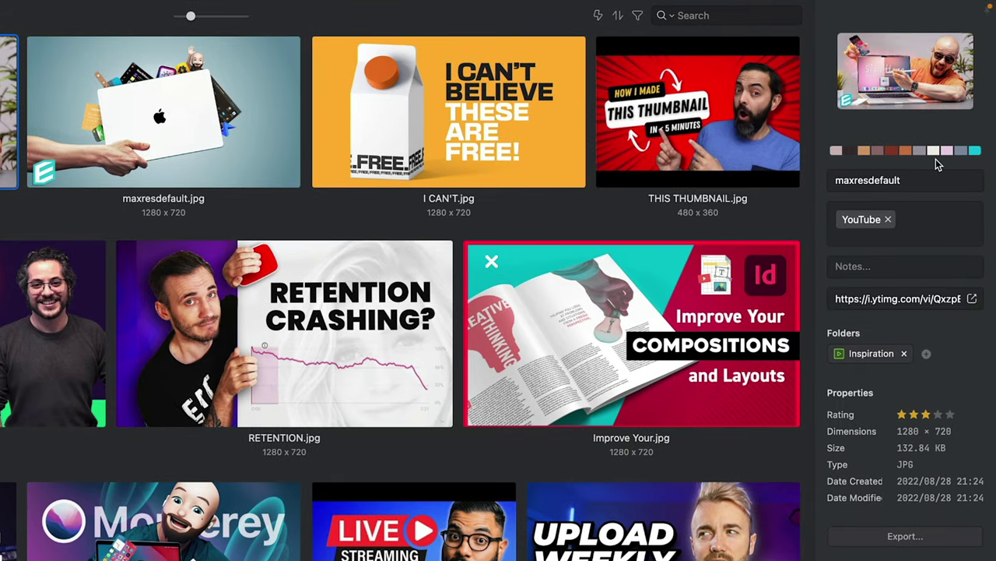
right_click(838, 151)
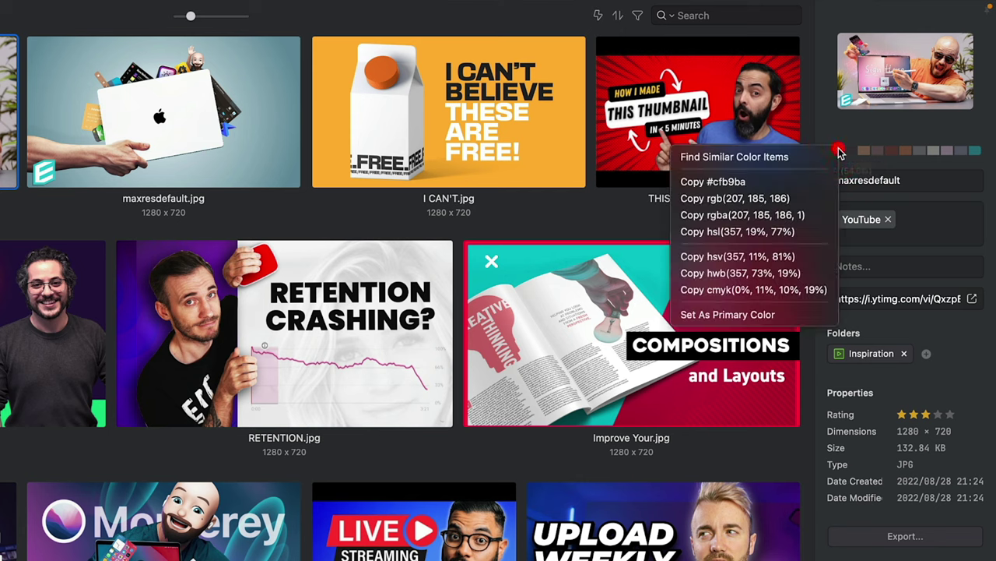
left_click(788, 157)
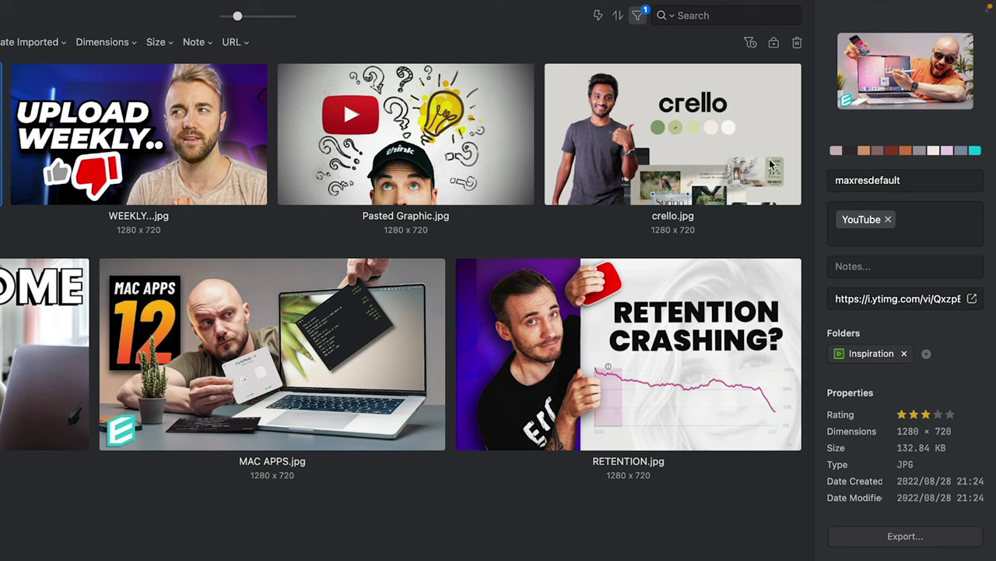
right_click(838, 151)
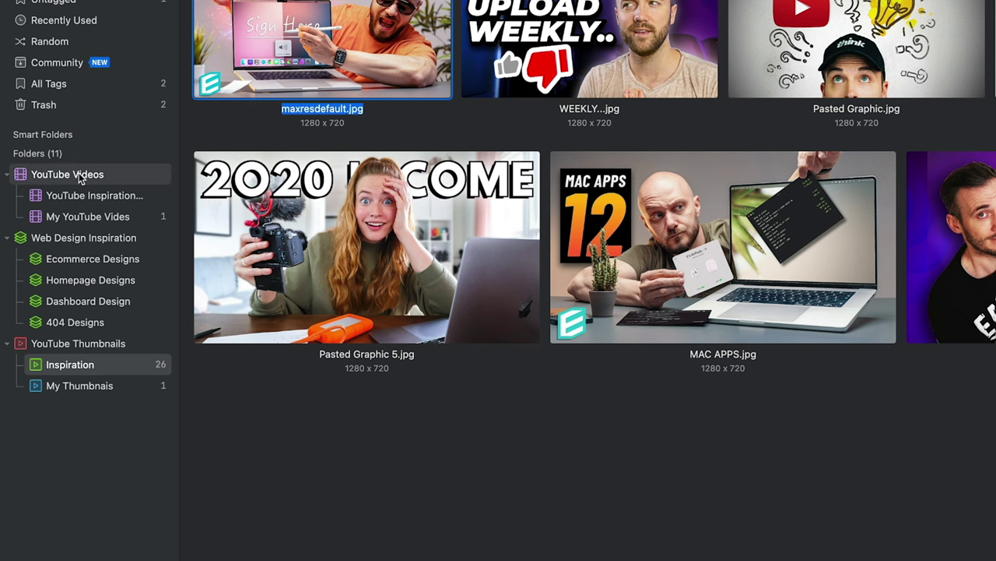
Step: Create a folder named Test under YouTube Thumbnails and move it above YouTube Videos at the top level of the folder list
left_click(162, 155)
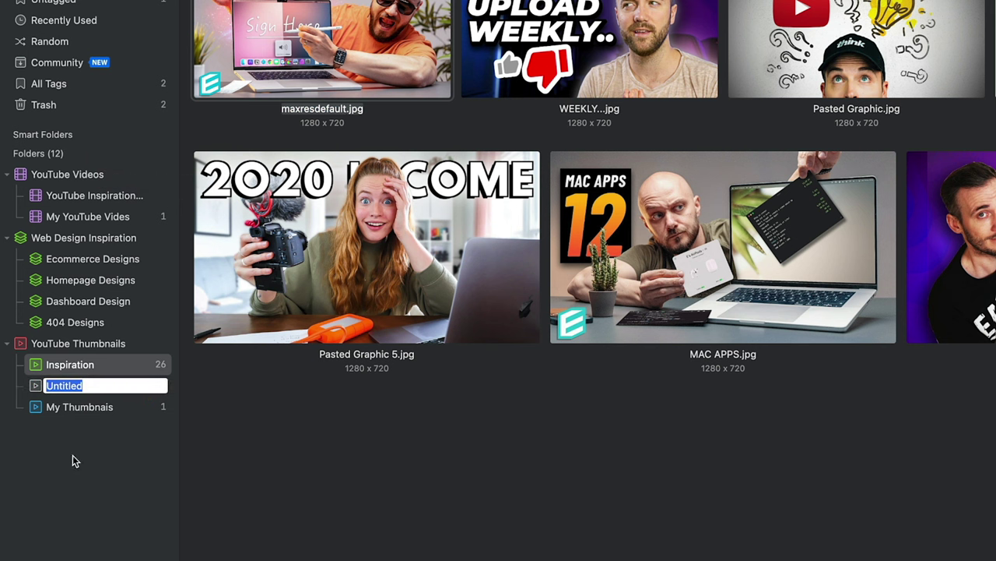
type("Test")
left_click(66, 527)
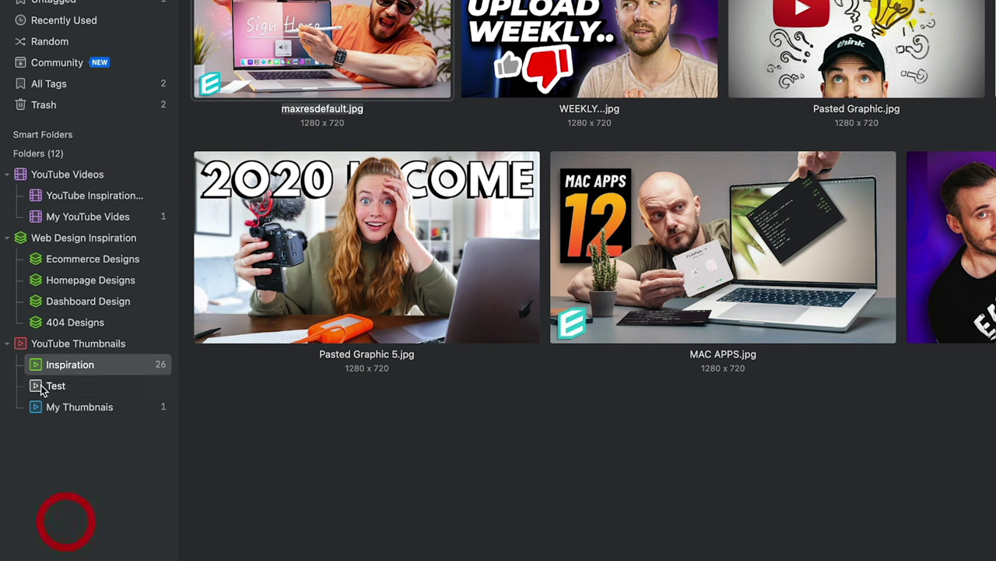
left_click_drag(47, 386, 31, 168)
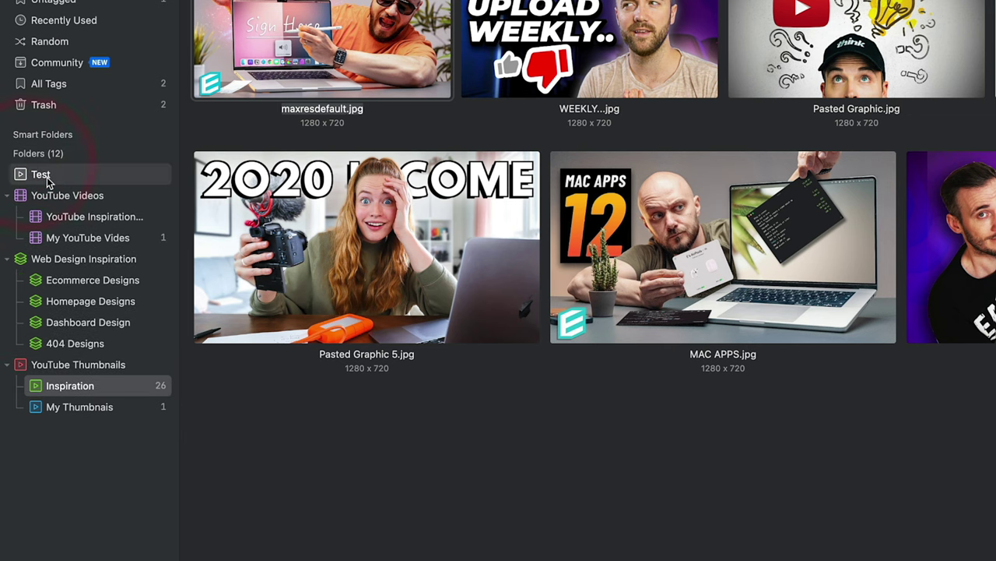
Step: Change the icon of the Test folder to the gear symbol
left_click(22, 178)
right_click(22, 178)
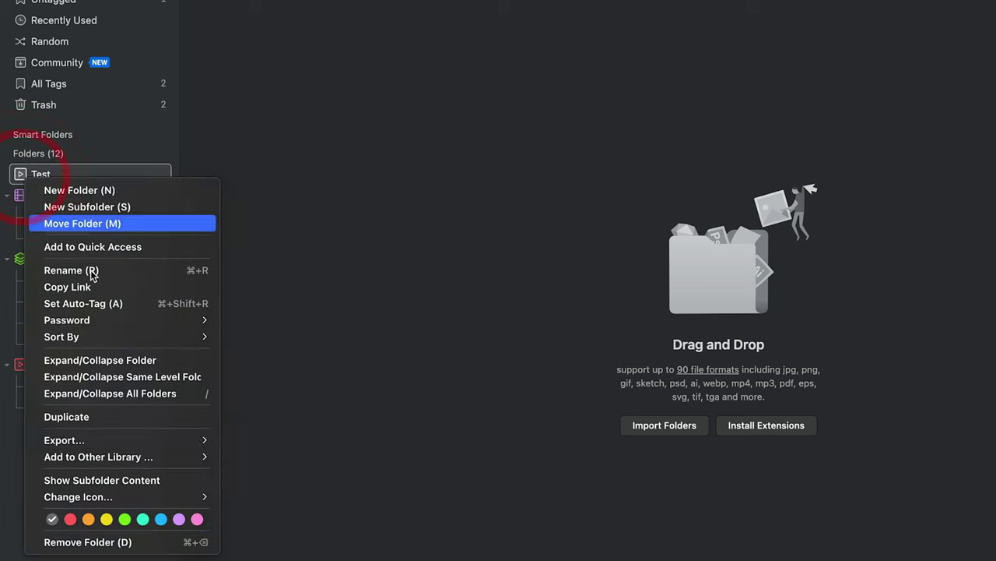
left_click(124, 489)
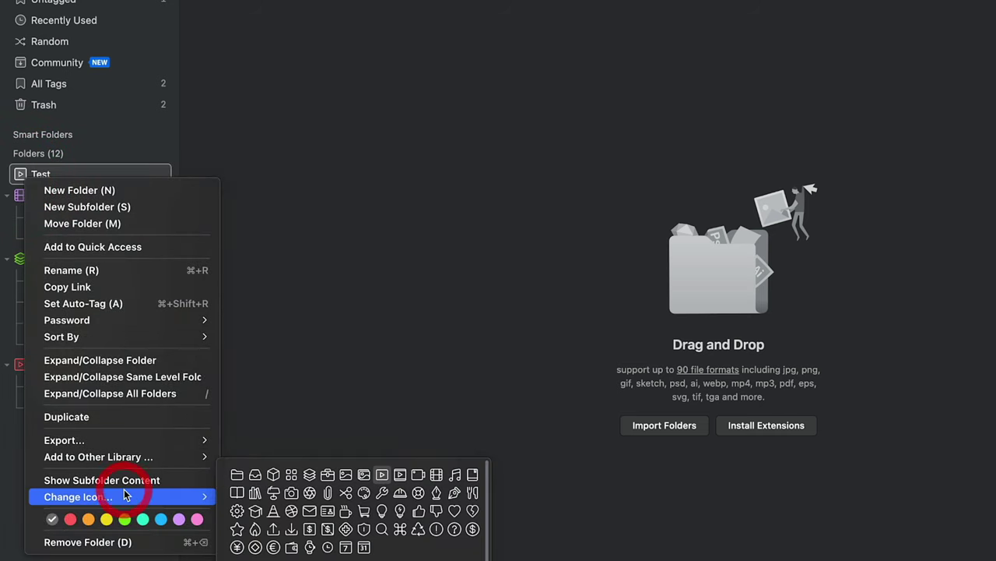
left_click(240, 512)
left_click(91, 181)
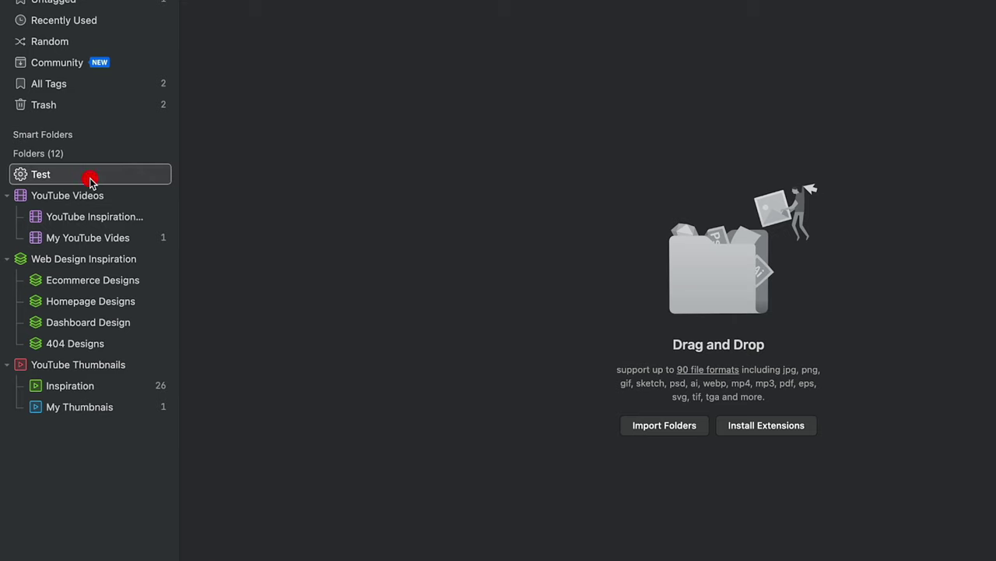
Step: Color the Test folder red and remove it from the library
right_click(91, 180)
left_click(144, 527)
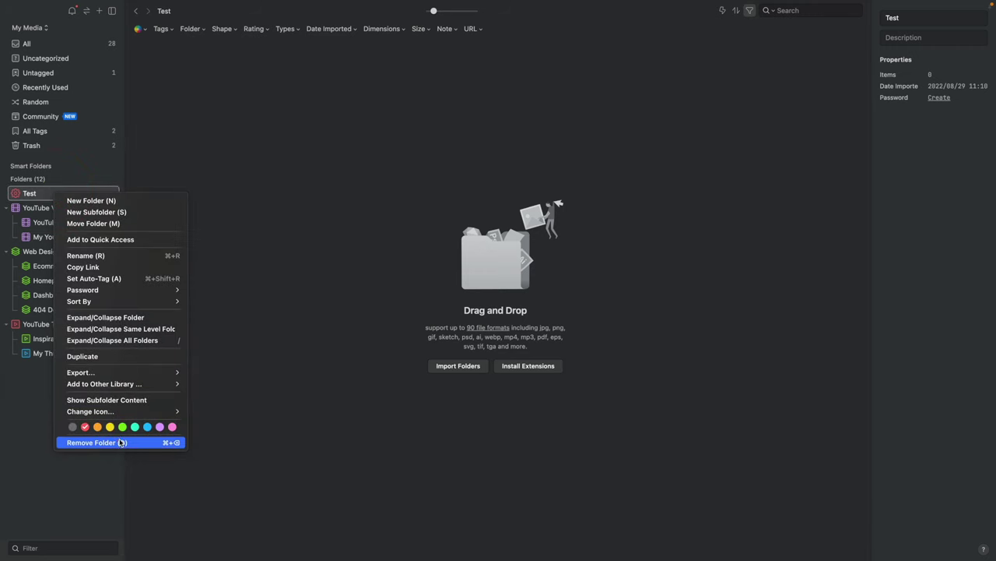
left_click(121, 442)
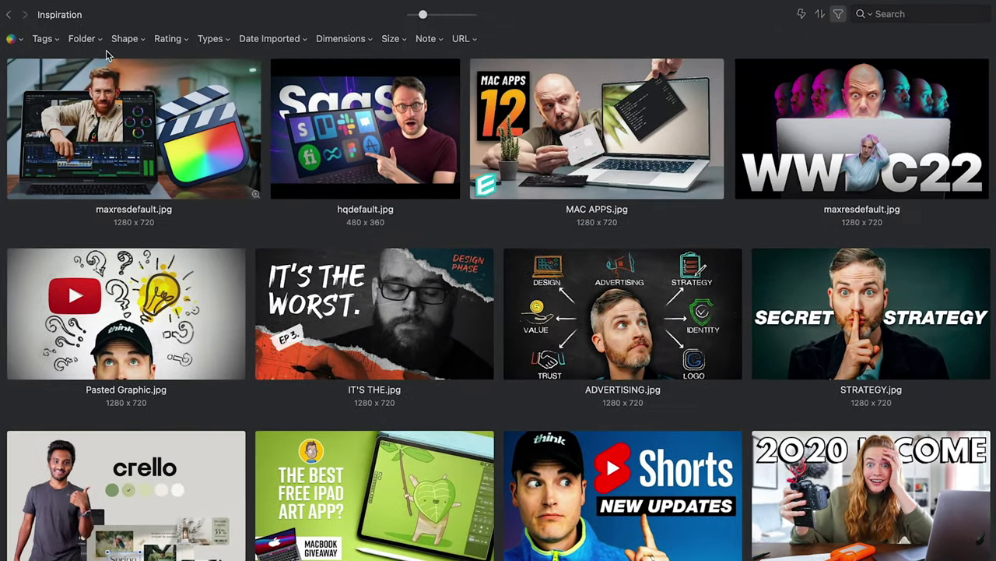
Step: Look through the tag, folder, shape, rating, type, URL and note filters for the Inspiration images and hide the filter bar
left_click(58, 43)
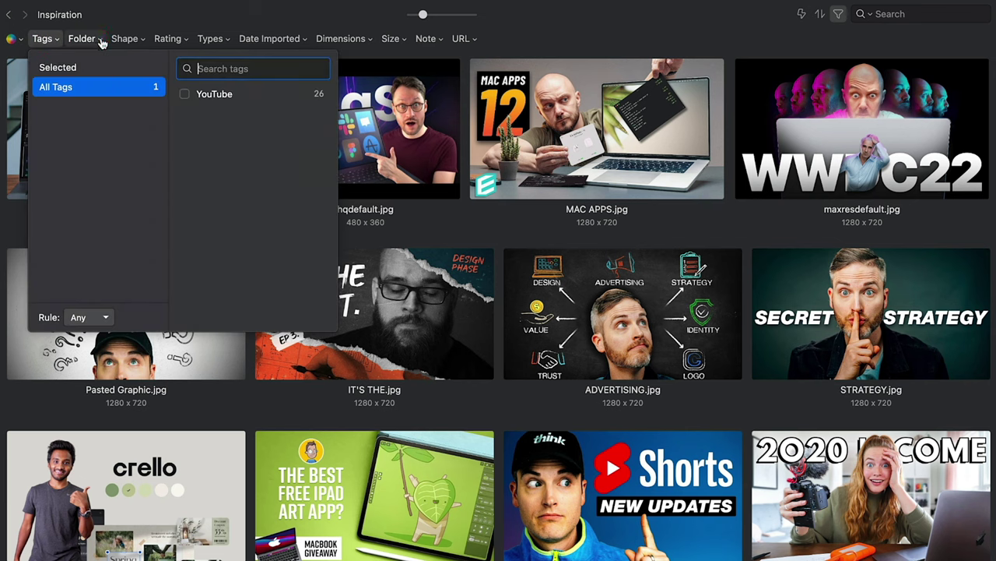
left_click(101, 40)
left_click(144, 40)
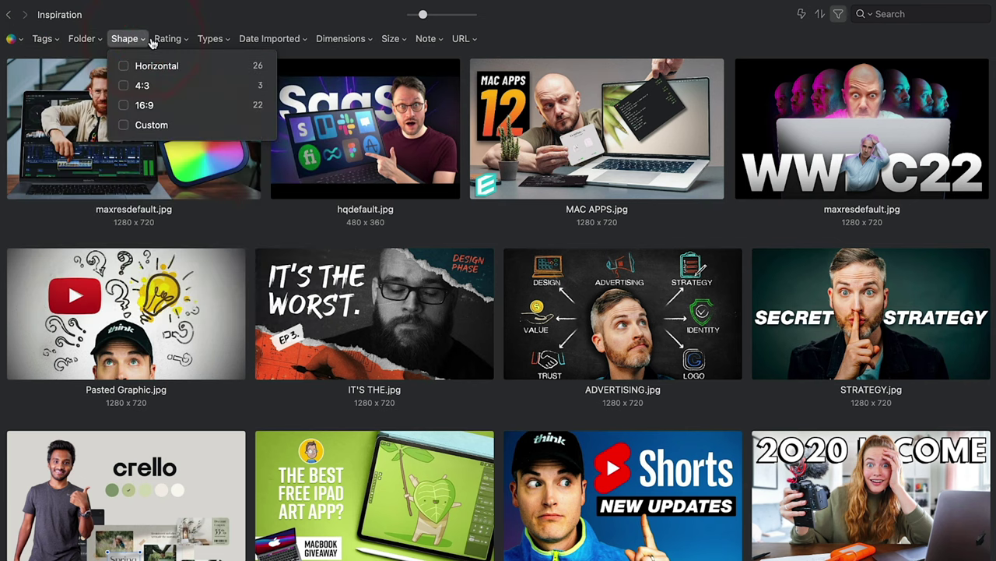
left_click(187, 39)
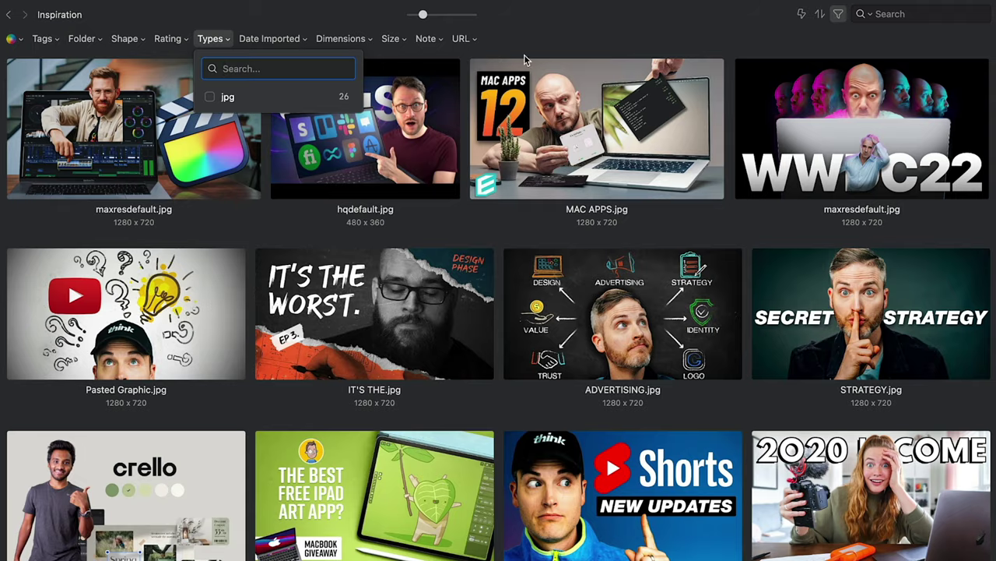
left_click(464, 39)
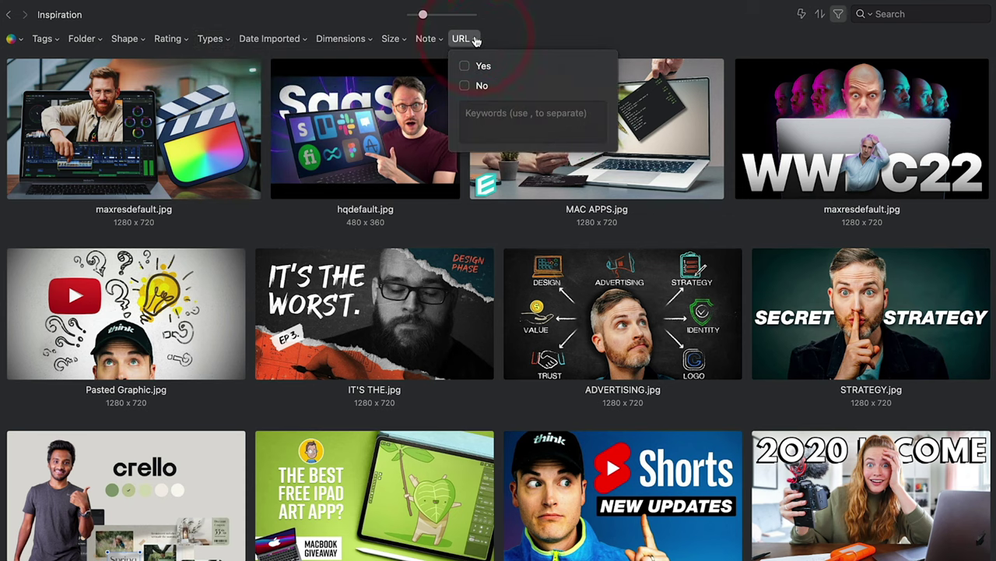
left_click(439, 41)
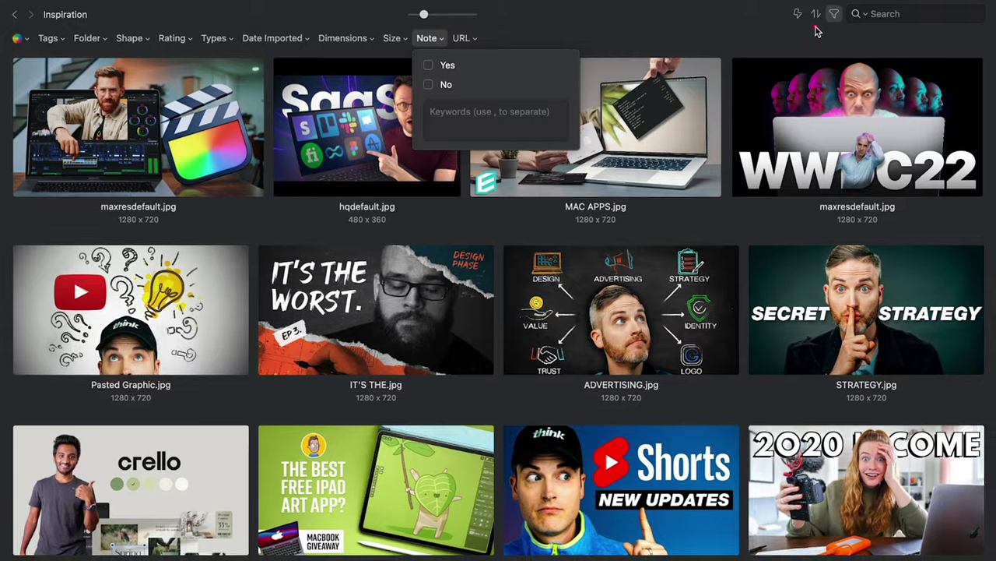
left_click(839, 14)
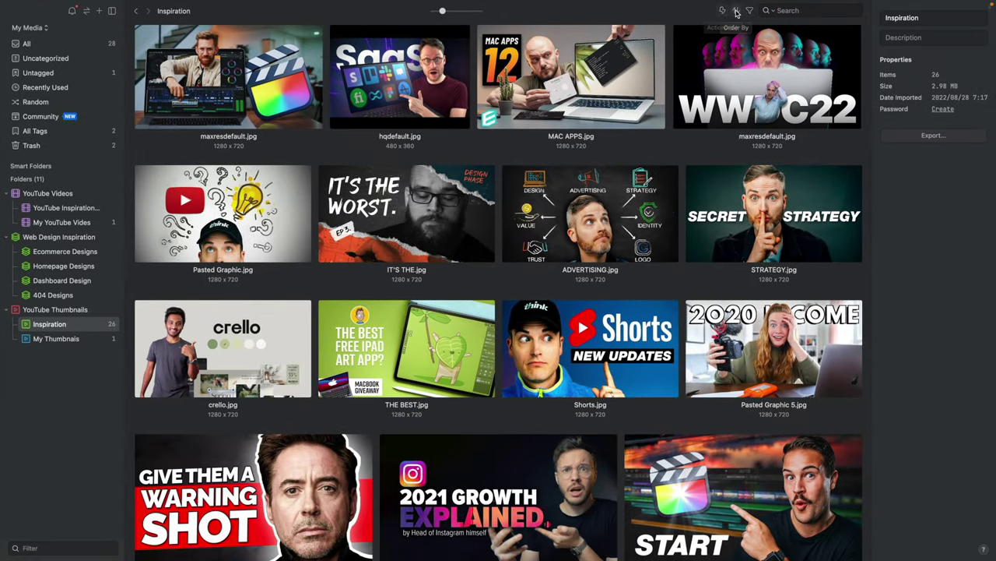
left_click(723, 11)
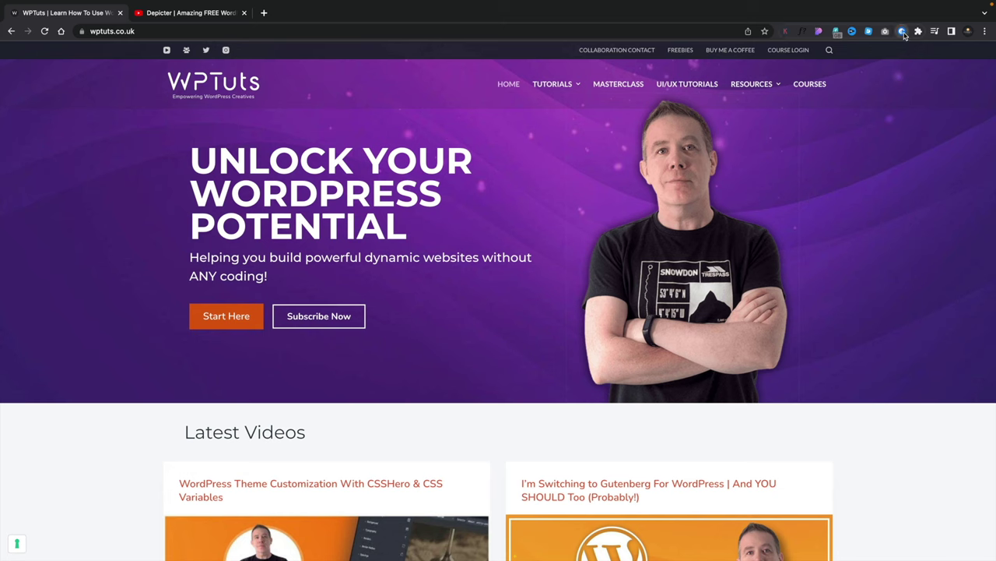
Step: Start an Eagle batch save of wptuts.co.uk in Chrome and select wptuts logo white, dazp0ek ram.jpg, gn1vxlbe94a.jpg and Header-hp-1
left_click(902, 32)
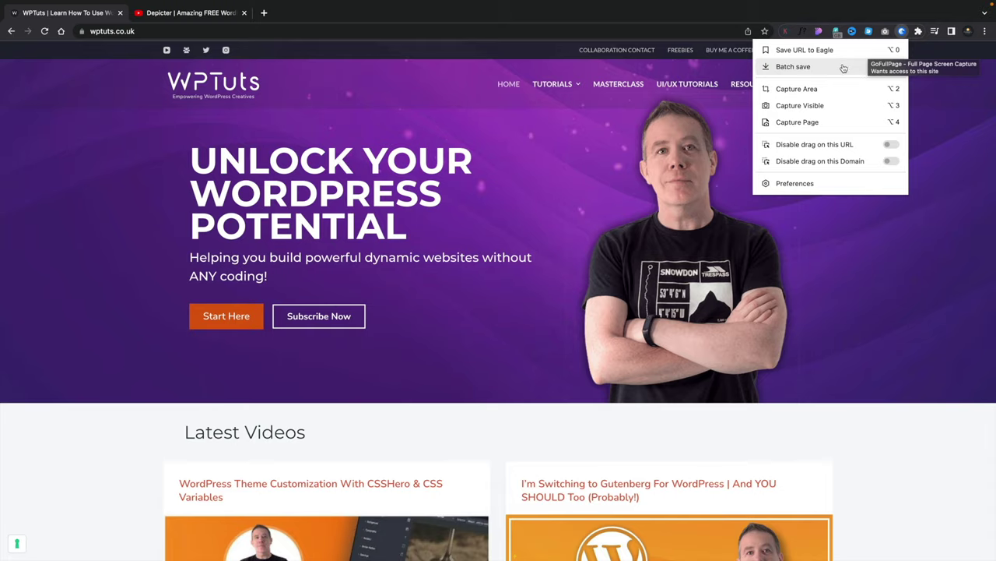
left_click(843, 68)
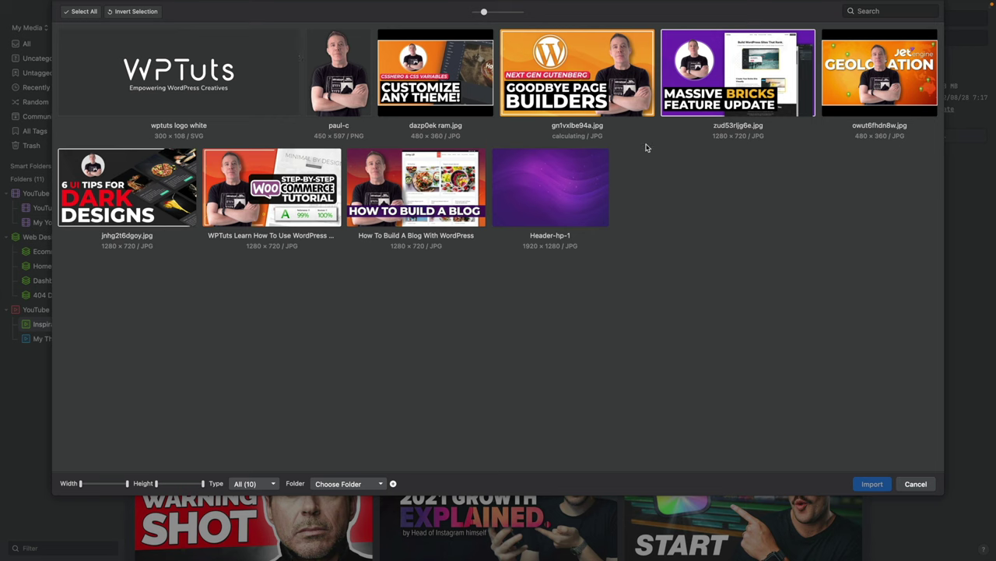
left_click(187, 75)
left_click(431, 45)
left_click(607, 53)
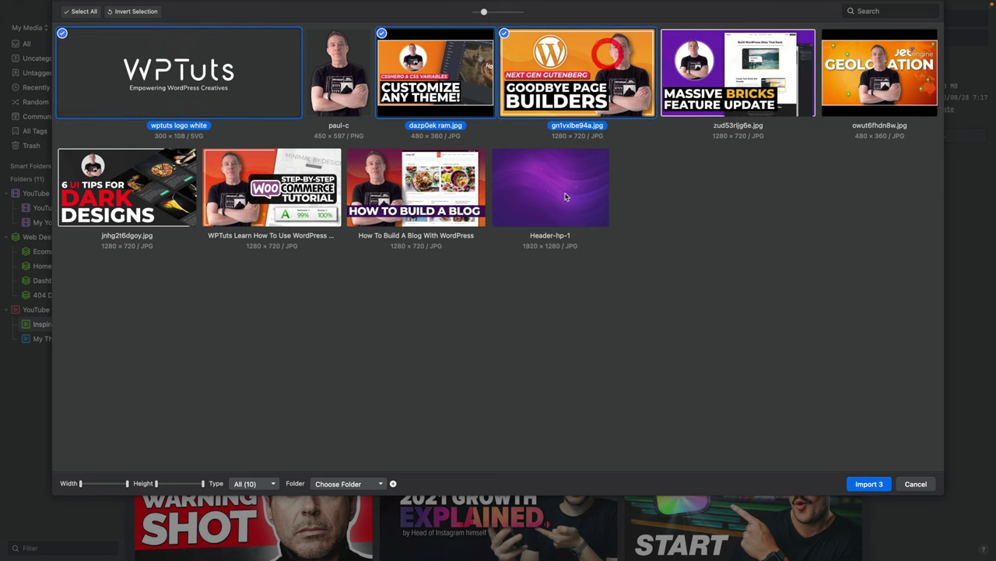
left_click(565, 197)
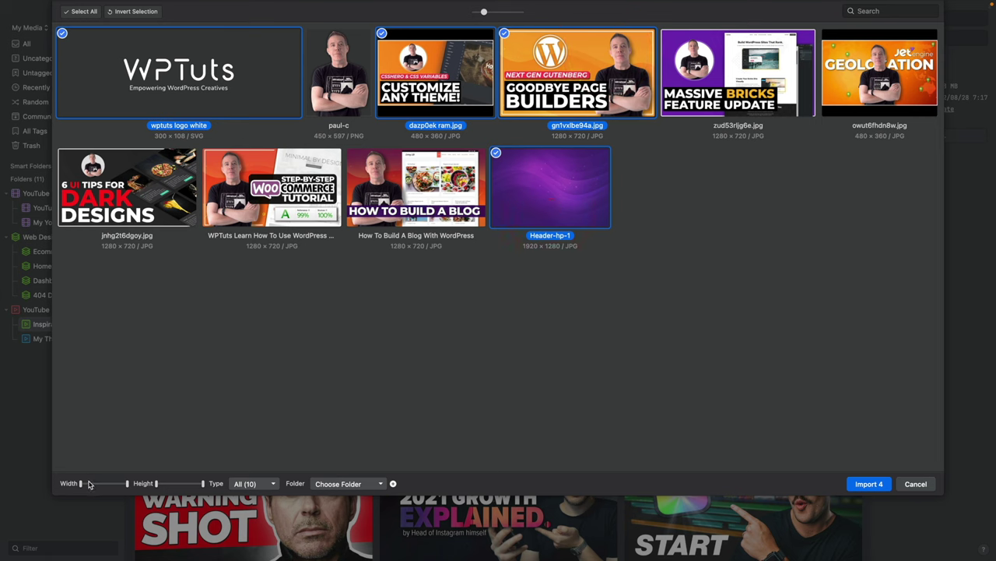
Step: Check the file type filter and destination folder options for the batch import without changing them
left_click(249, 483)
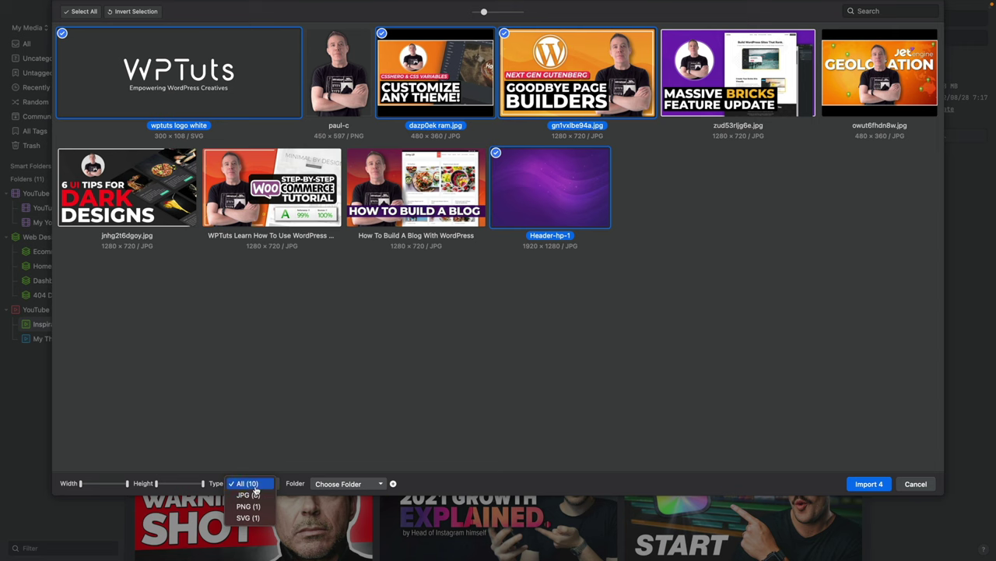
left_click(350, 484)
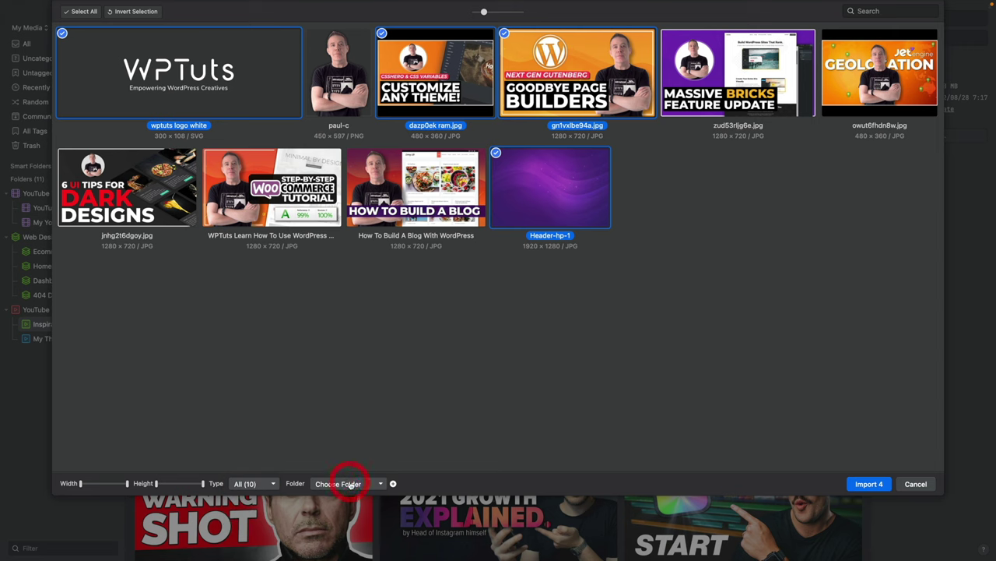
left_click(379, 483)
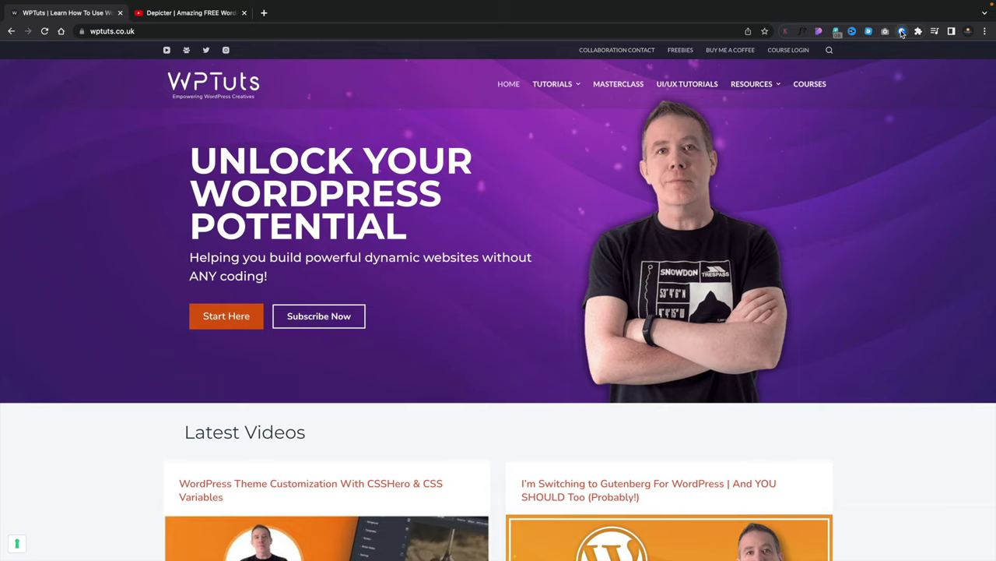
Step: Capture the full wptuts.co.uk page with the Eagle extension and open the uncategorized items in Eagle
left_click(902, 32)
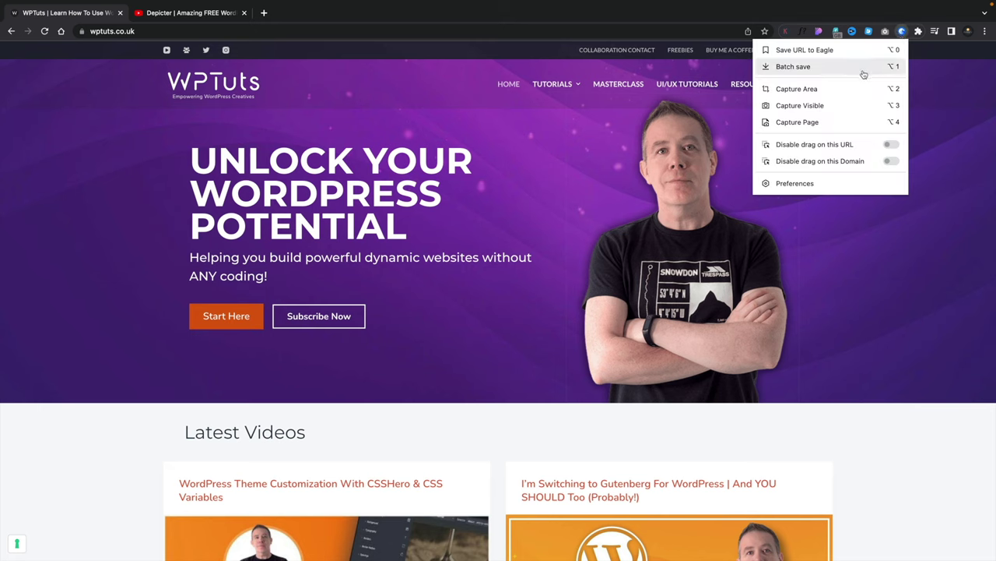
left_click(846, 123)
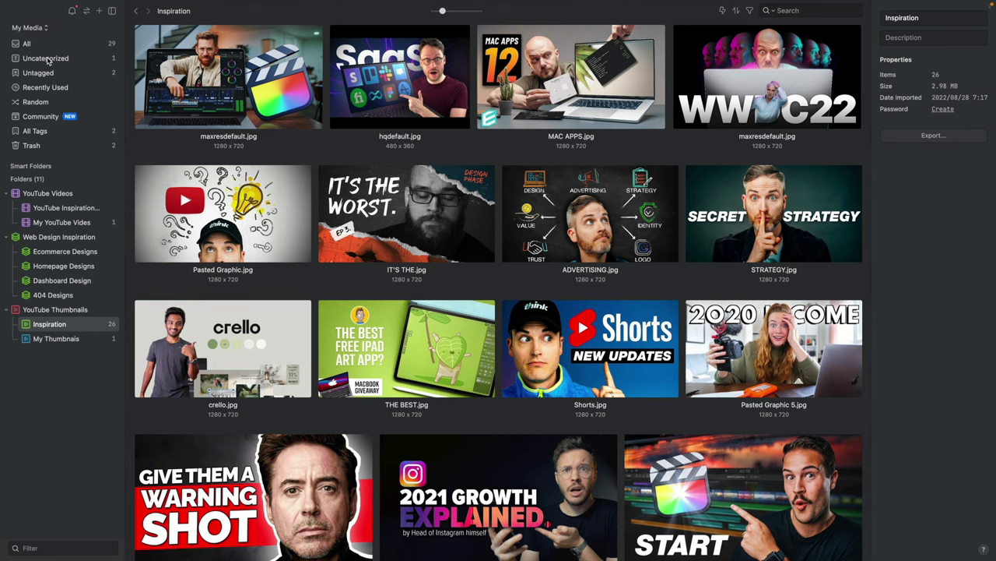
left_click(48, 59)
left_click(34, 61)
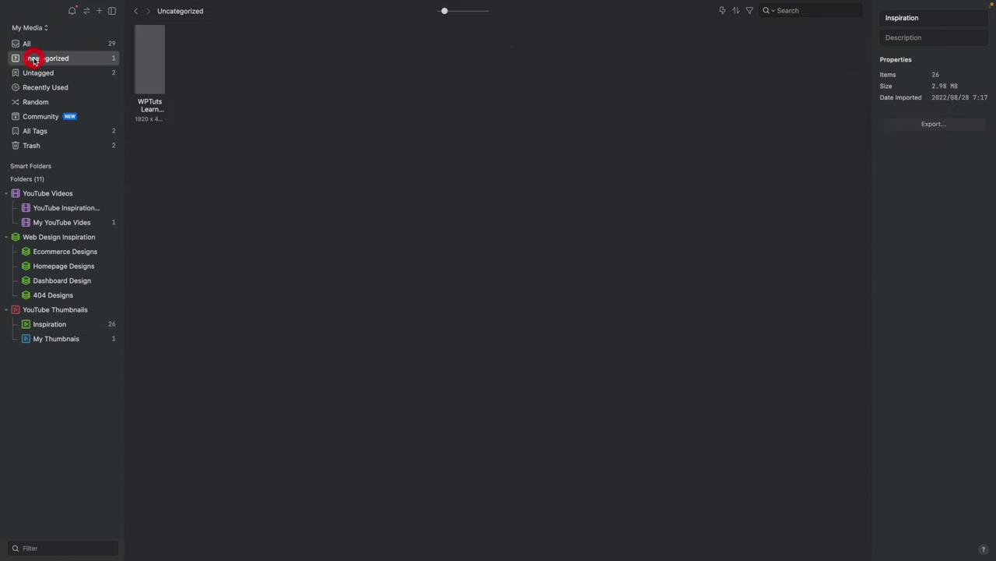
Step: Select the full-page WPTuts capture and enlarge the thumbnails to inspect the image and its details
left_click(150, 68)
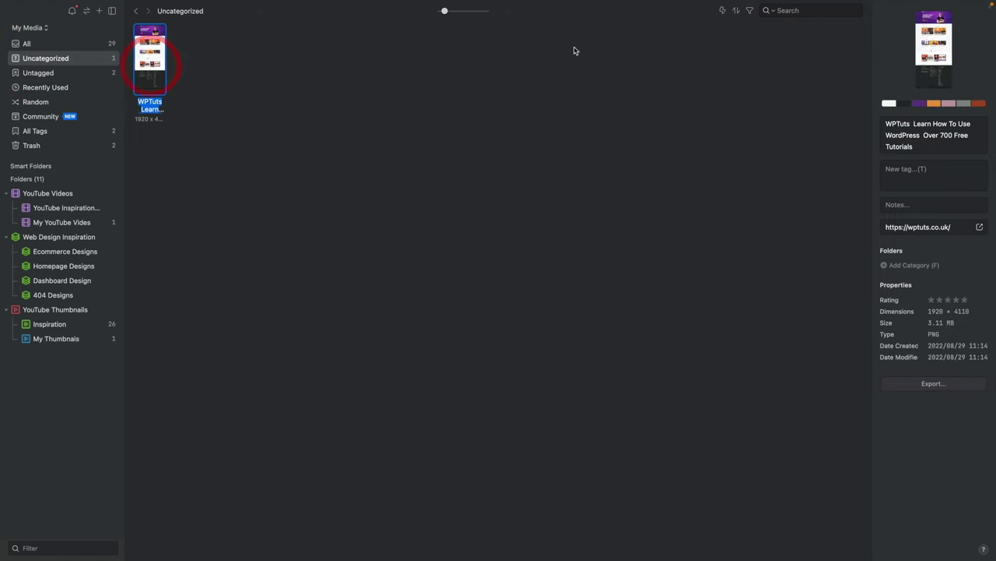
left_click_drag(448, 14, 506, 20)
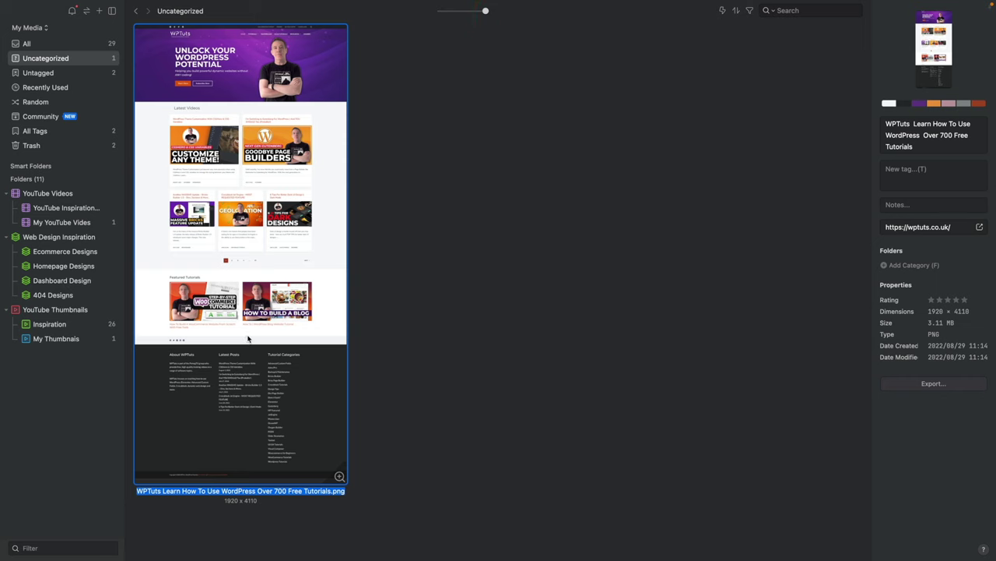
left_click(933, 145)
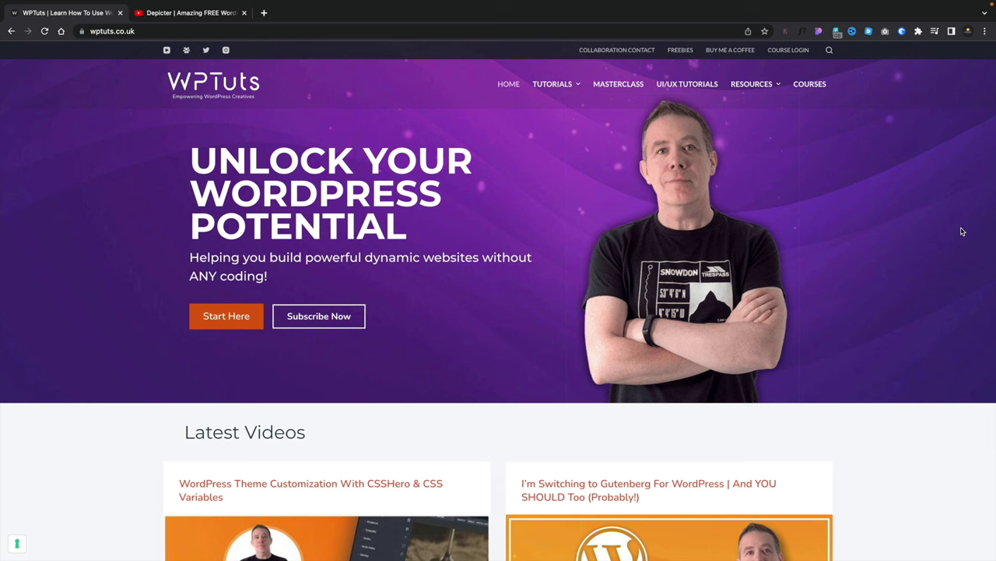
Step: Switch to Chrome, capture the WPTuts hero area at about 1326 x 555 pixels, save it and view it in Eagle
left_click(902, 31)
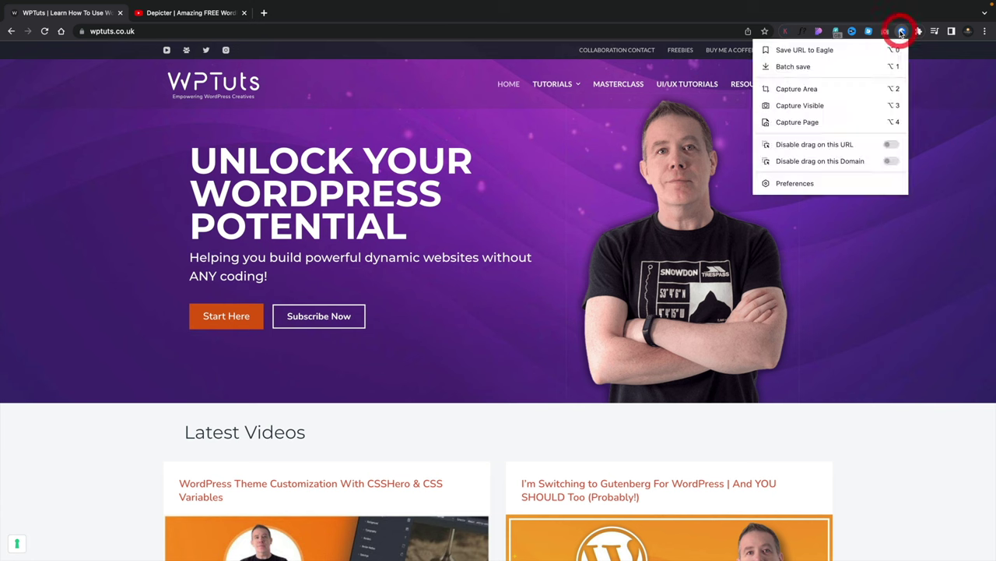
left_click(835, 90)
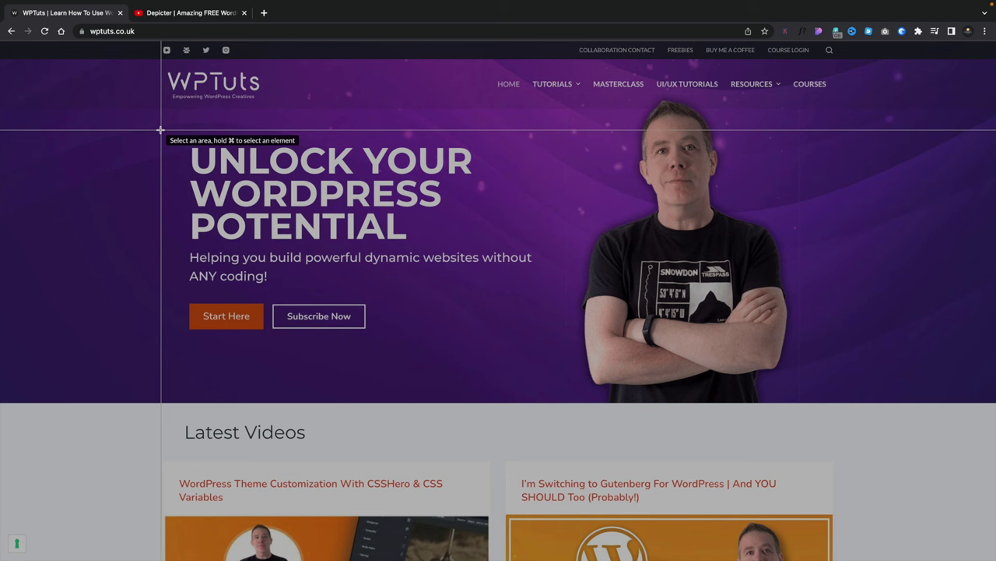
left_click_drag(160, 113, 850, 401)
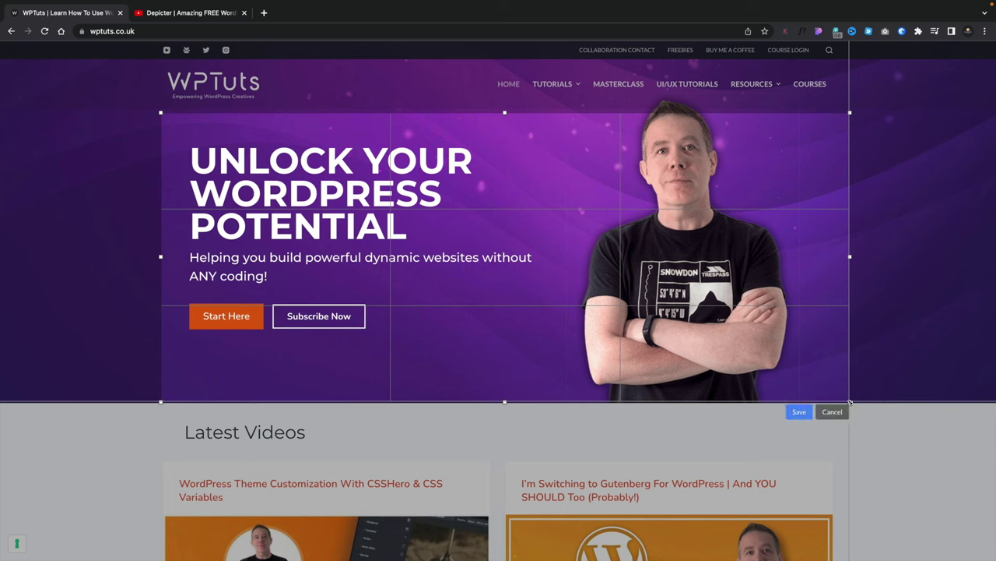
left_click(810, 415)
scroll(489, 350, "down", 5)
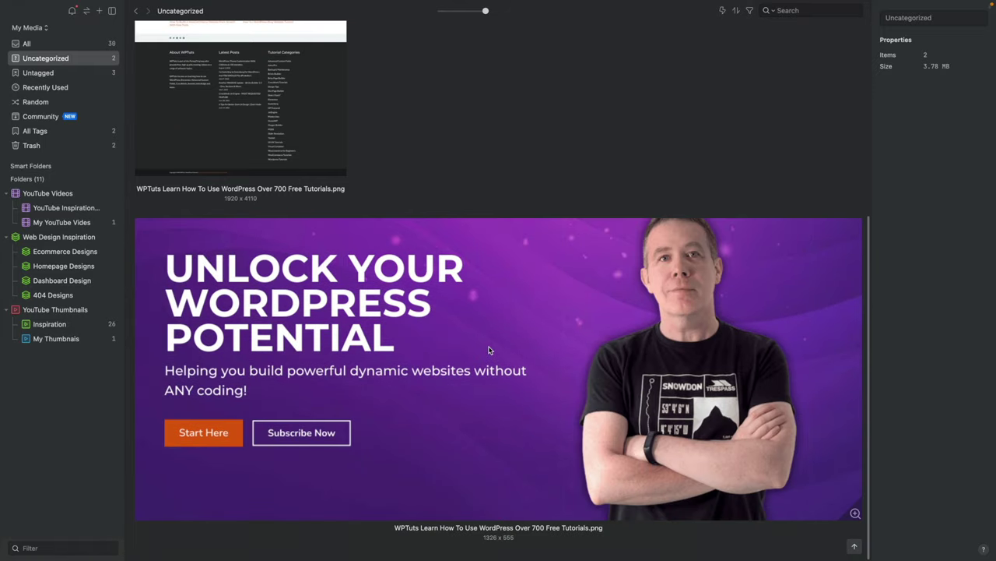
left_click(402, 387)
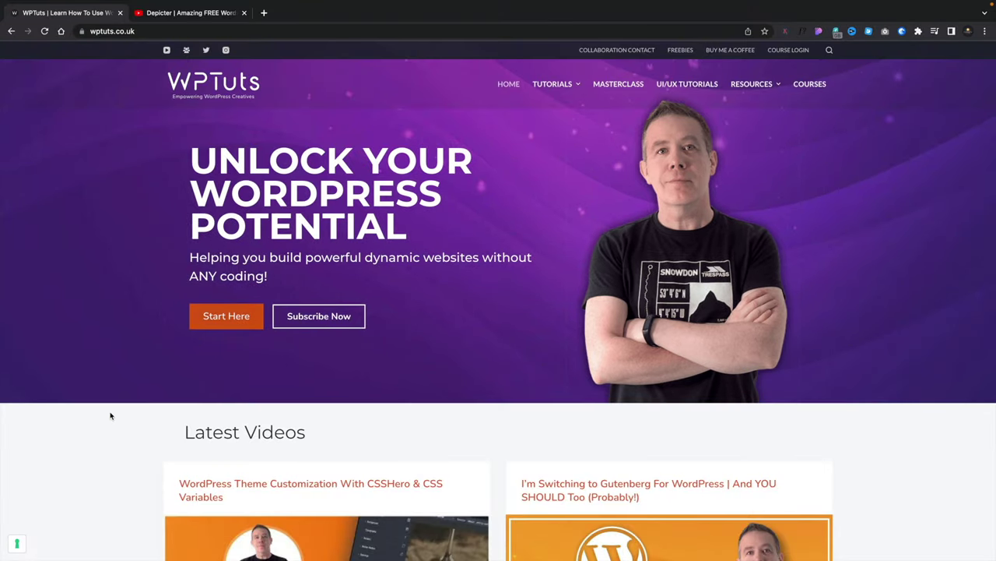
Step: Capture the visible part of the wptuts.co.uk page in Chrome at the Latest Videos section with the Eagle extension
scroll(94, 479, "down", 5)
scroll(95, 480, "down", 1)
scroll(94, 481, "up", 1)
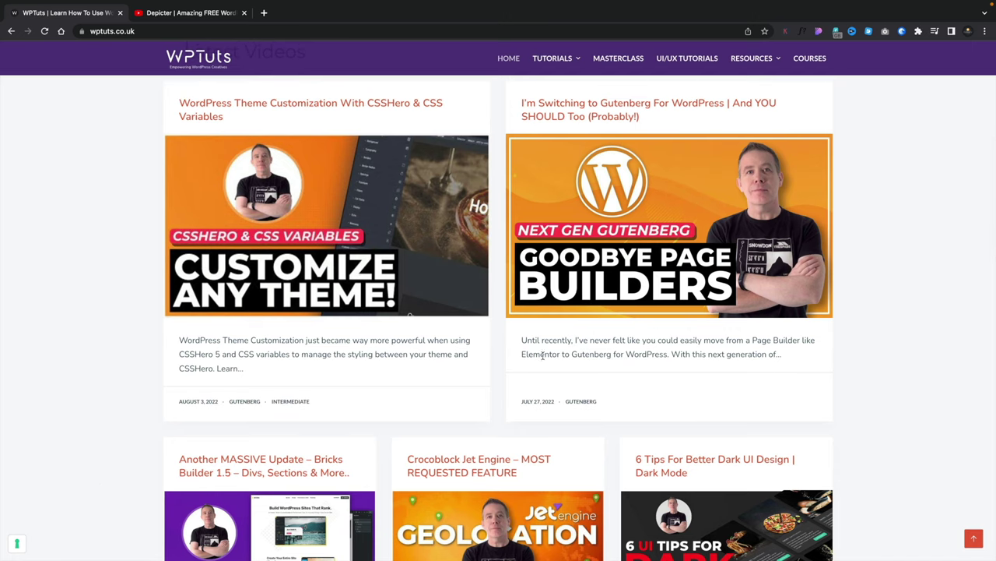
left_click(902, 31)
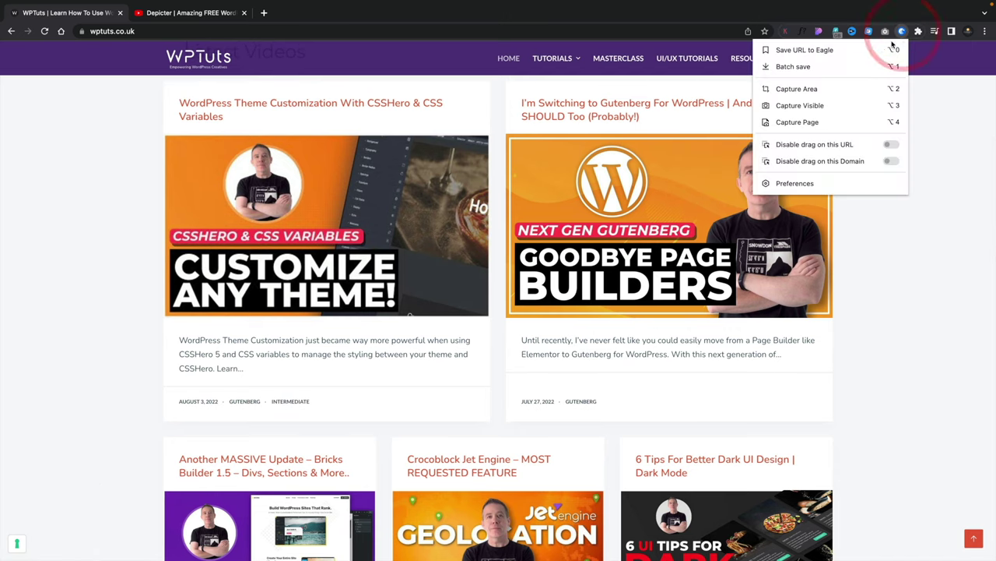
left_click(852, 106)
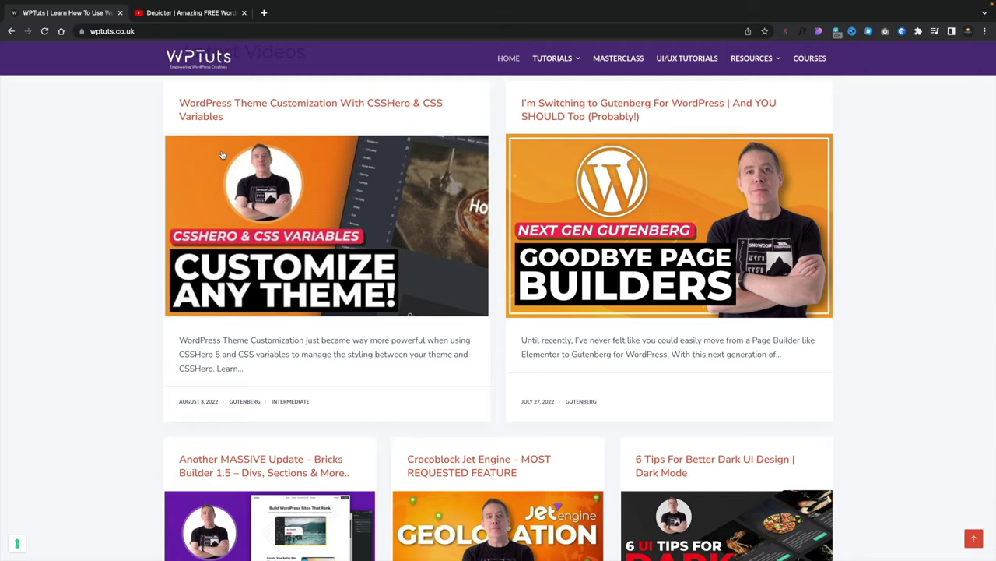
Step: Save the URL of the YouTube video "Depicter | Amazing FREE WordPress Plugin" to Eagle with the browser extension
left_click(198, 13)
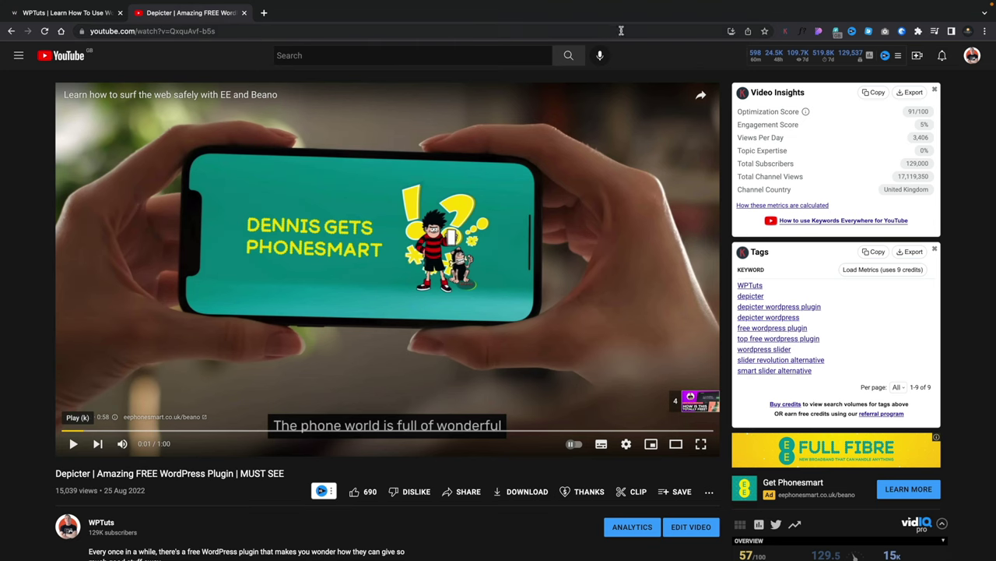
left_click(902, 32)
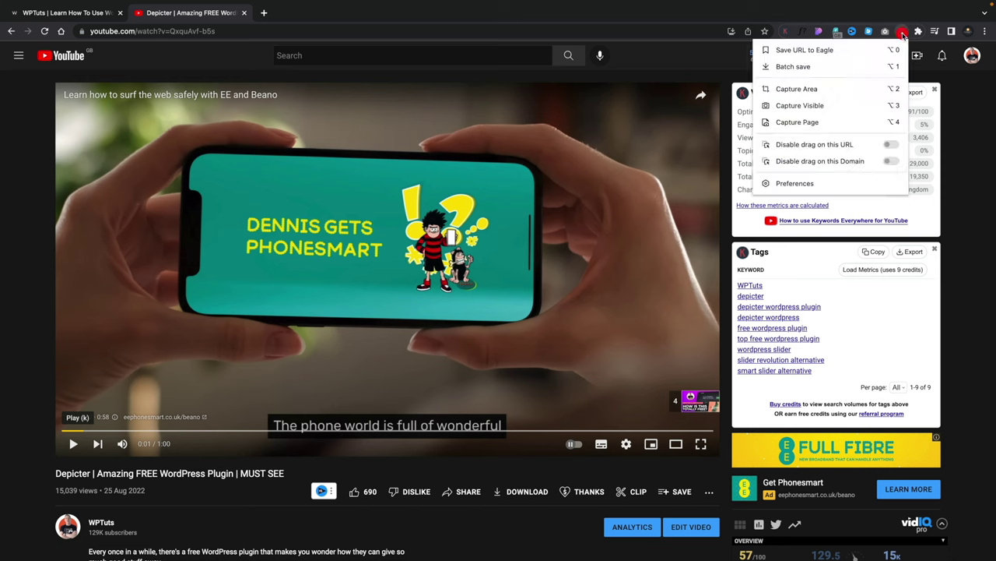
left_click(855, 51)
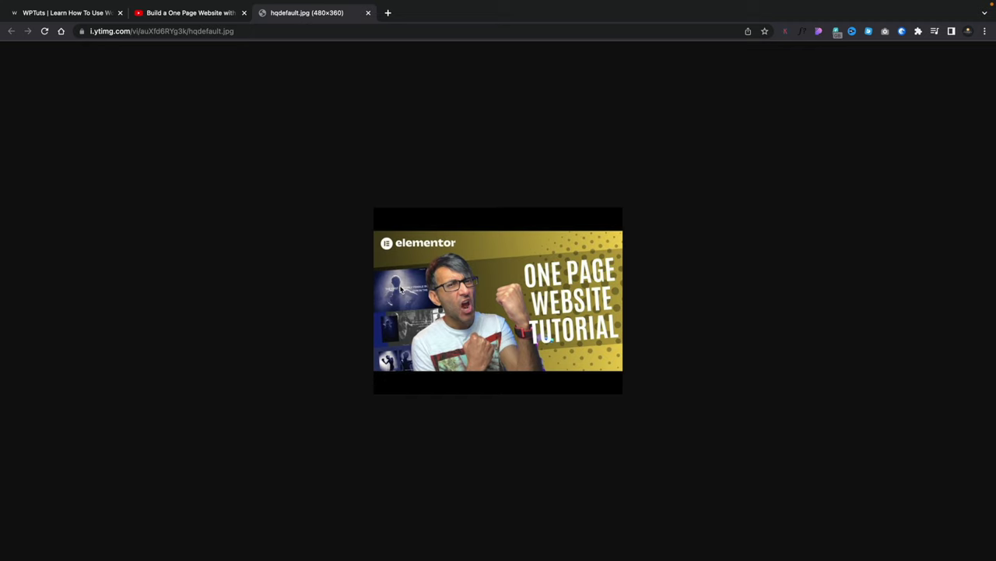
Step: Send the One Page Website Tutorial thumbnail image hqdefault.jpg from the browser to Eagle
left_click_drag(389, 274, 428, 370)
left_click_drag(379, 327, 340, 310)
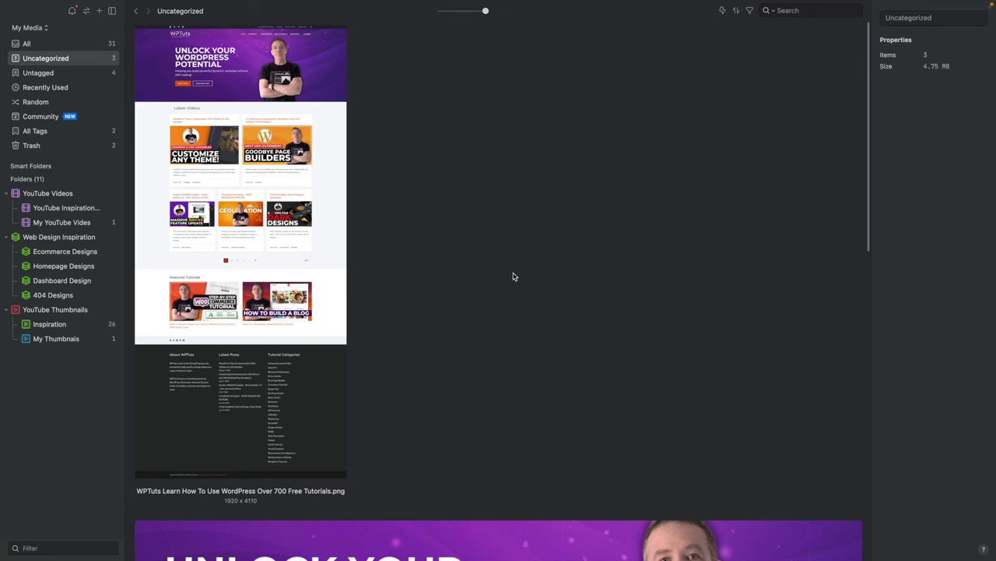
Step: Switch to Eagle's Community resources and look through the icon previews of the 2600+ IconPark Free Icons pack
left_click(41, 117)
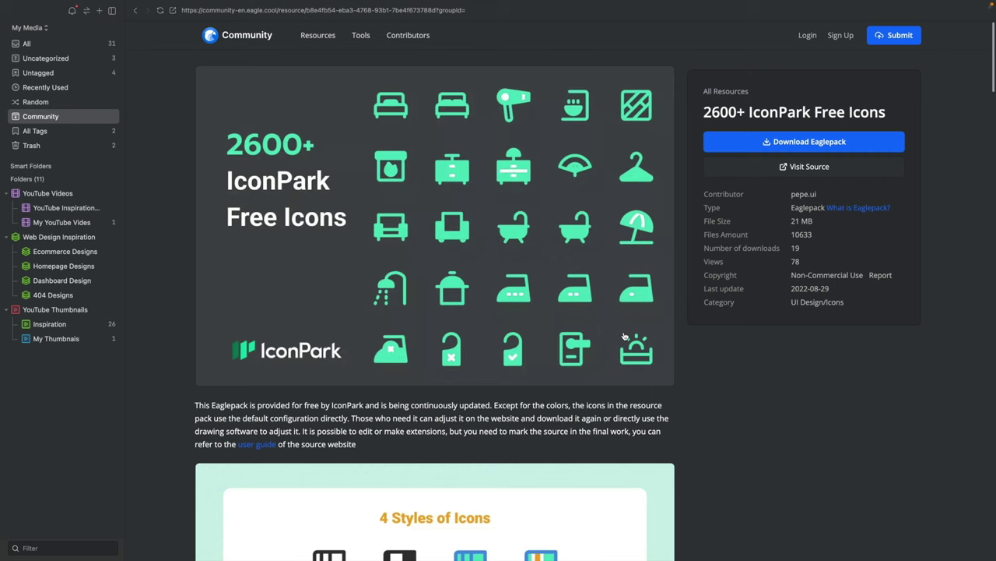
mouse_move(309, 38)
scroll(413, 329, "down", 5)
scroll(413, 329, "down", 10)
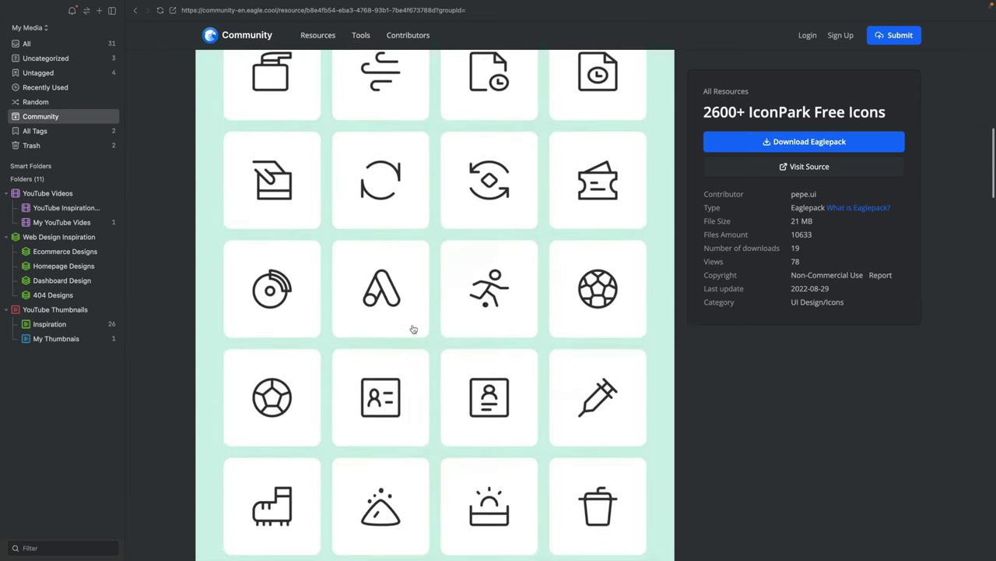
scroll(413, 329, "down", 10)
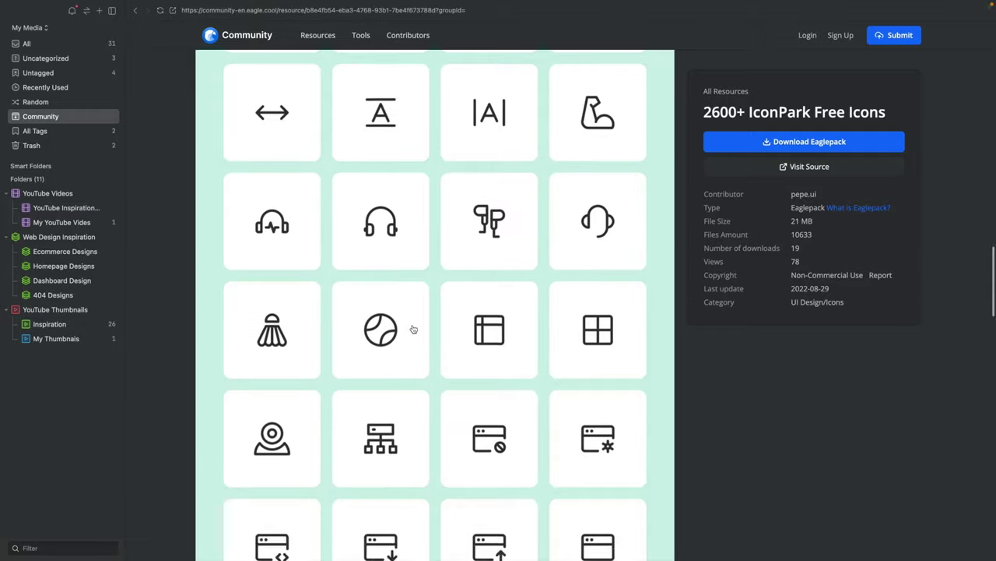
scroll(414, 329, "down", 1)
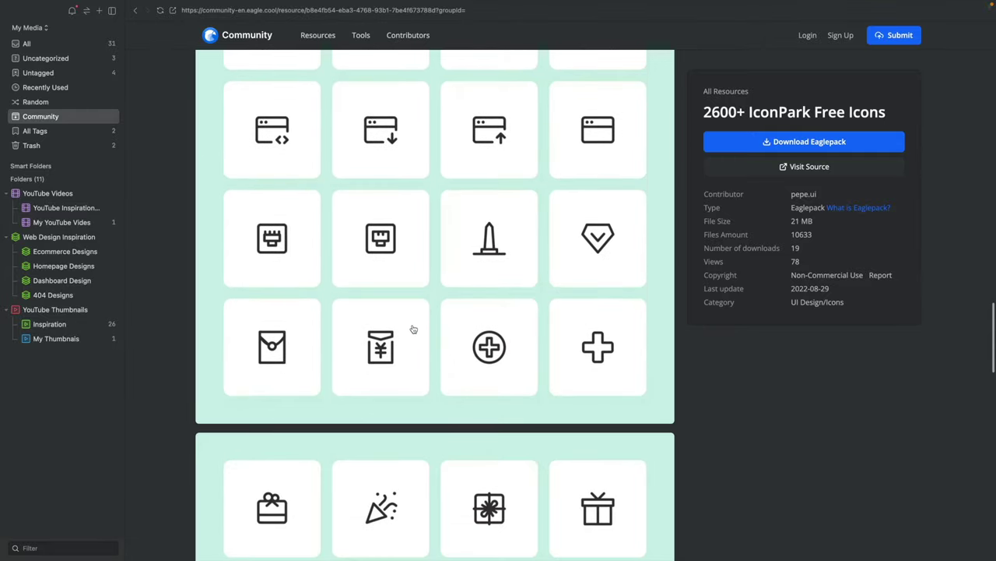